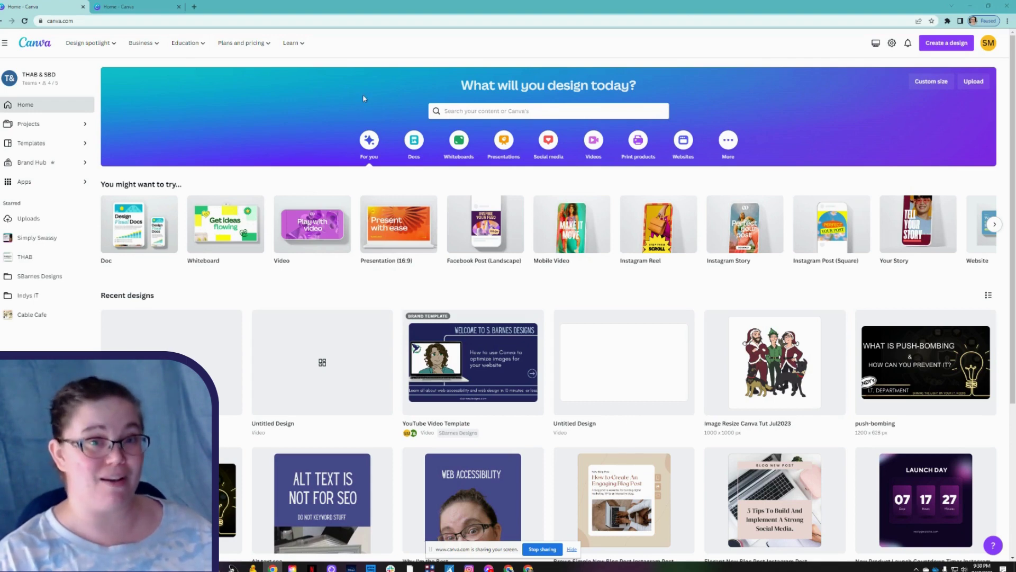
Start a new design with a custom size.
mouse_move(296, 44)
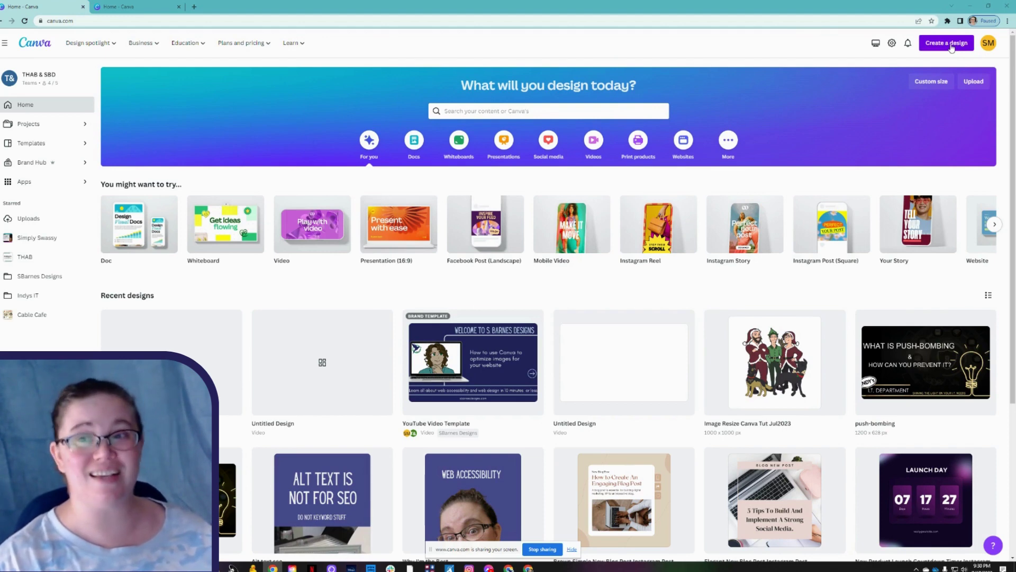
click(951, 44)
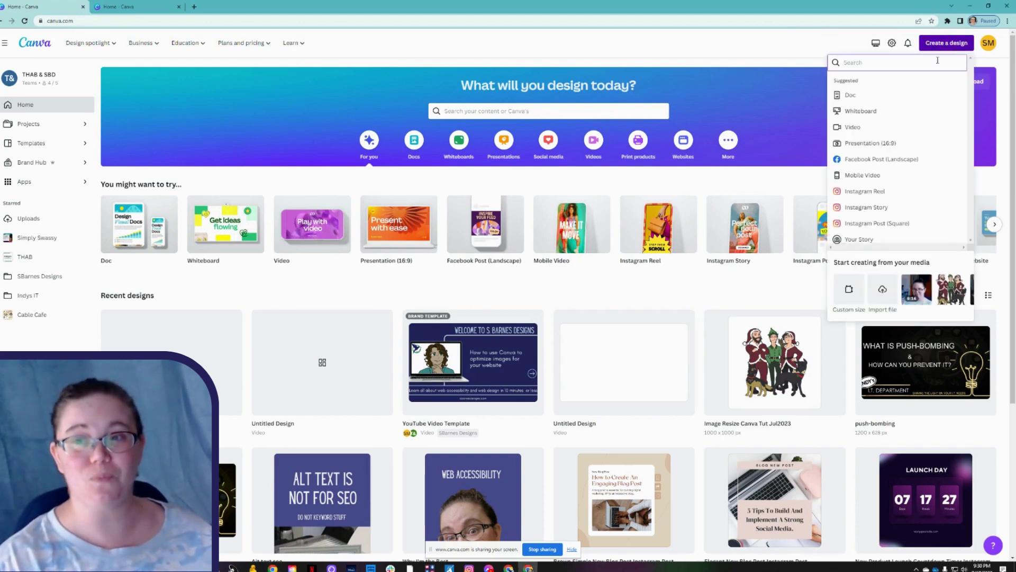
scroll(900, 136, down, 3)
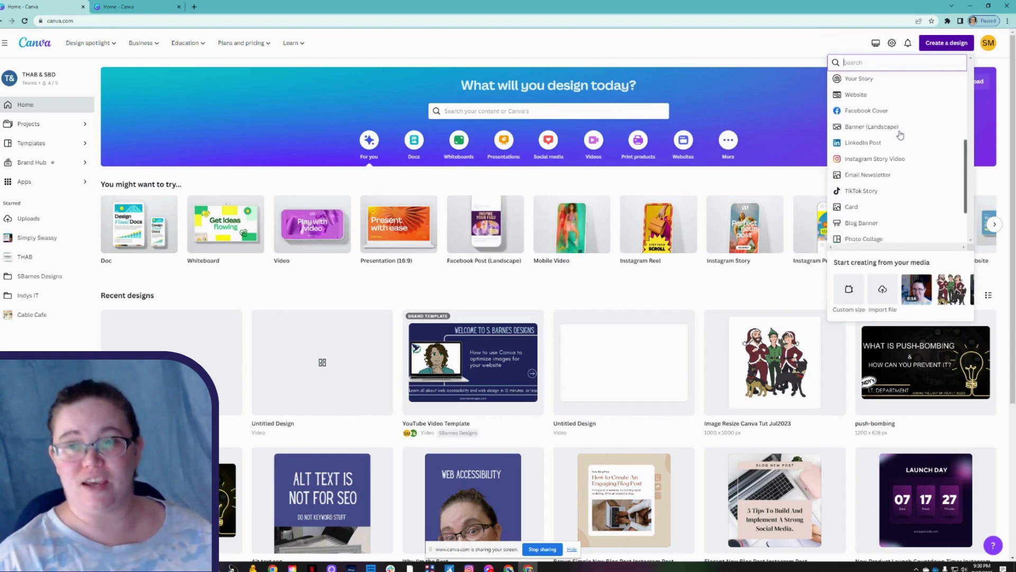
scroll(901, 136, up, 4)
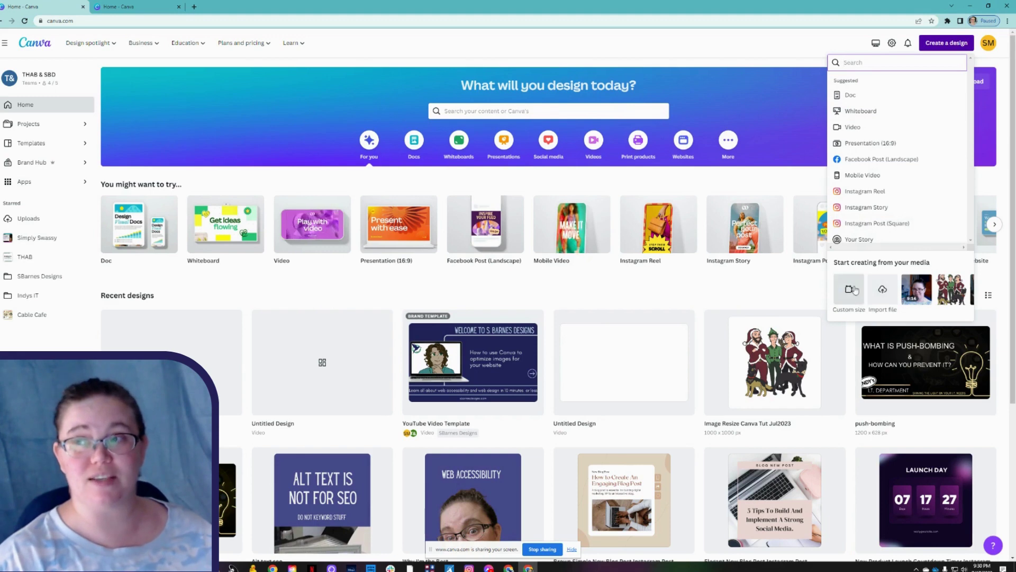
click(850, 290)
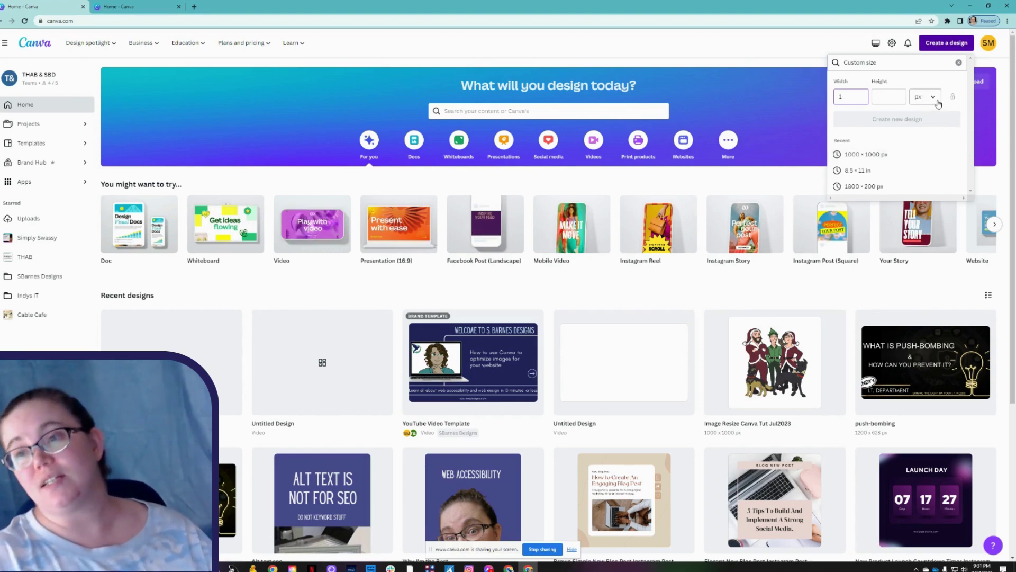
Keep pixels as the unit and set width and height to 1000 × 1000.
click(938, 102)
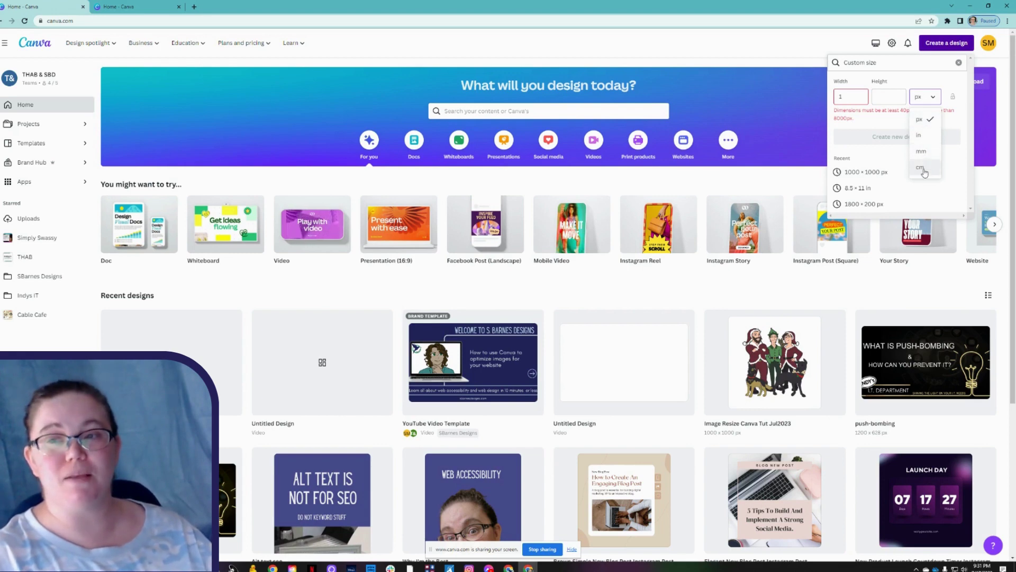
click(930, 102)
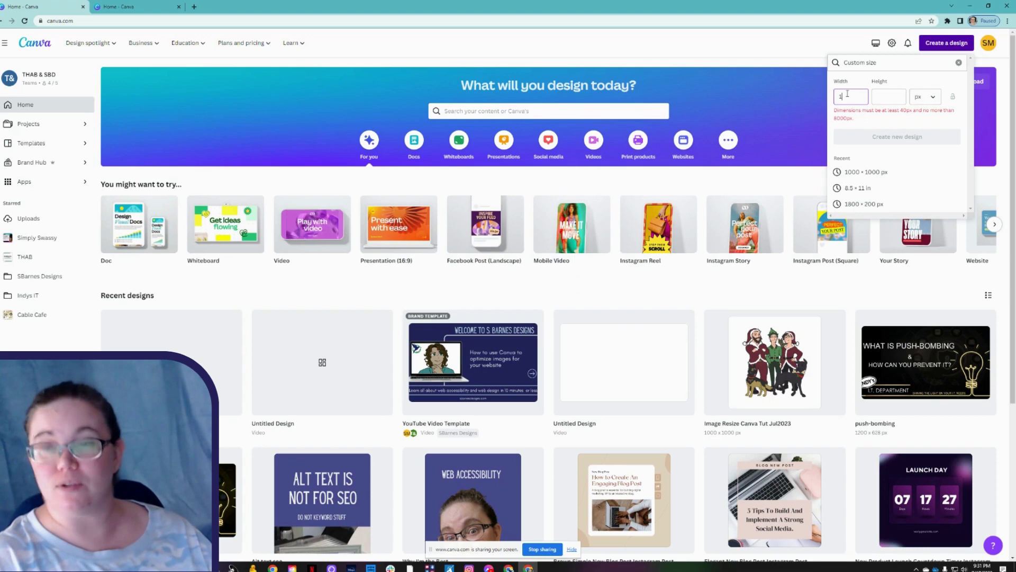
text(080)
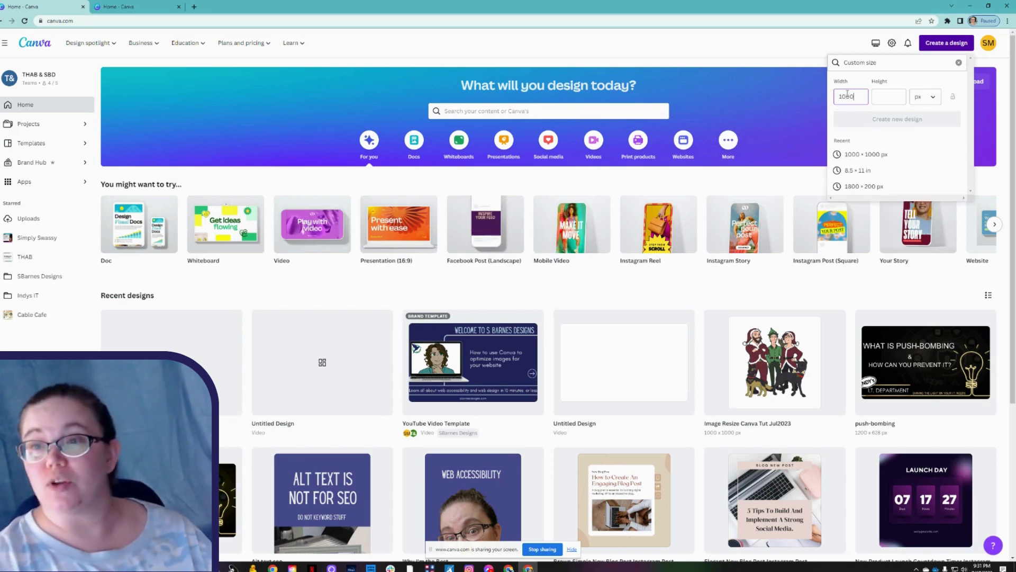
key(Tab)
text(1000)
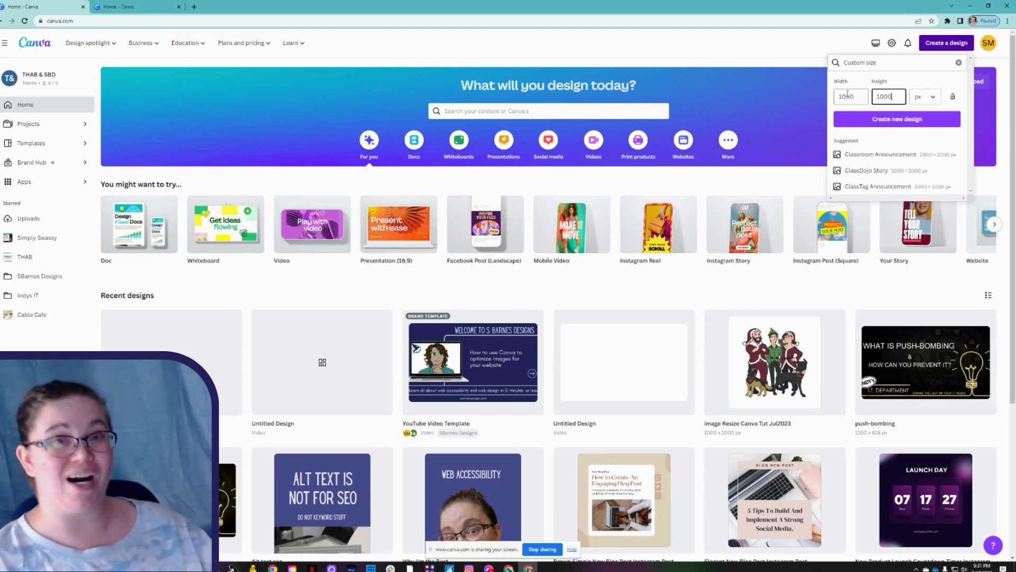
click(848, 94)
key(BackSpace)
text(0)
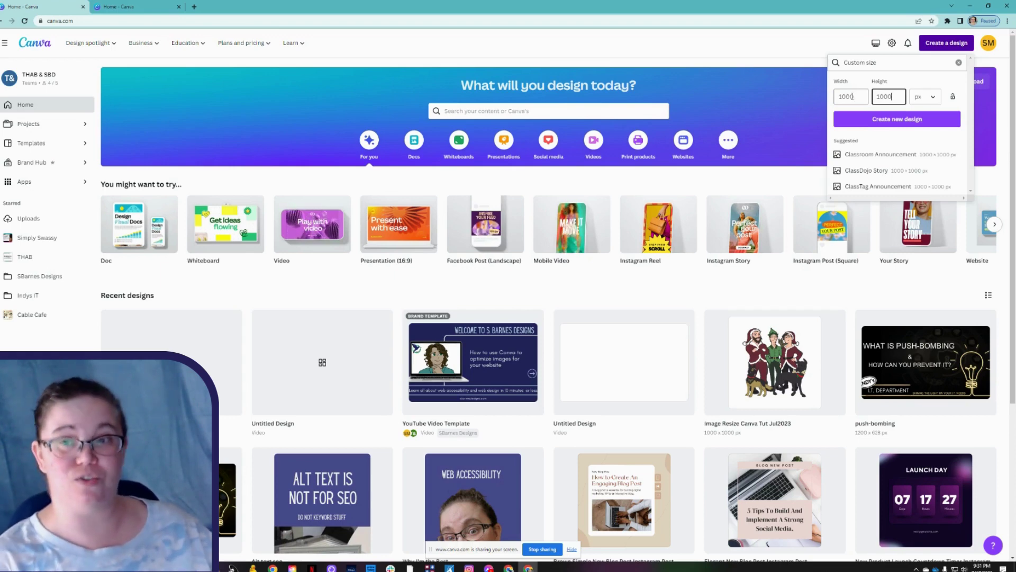
key(Tab)
Create the blank 1000 × 1000 px design and add the Christmas group illustration from Uploads.
click(887, 123)
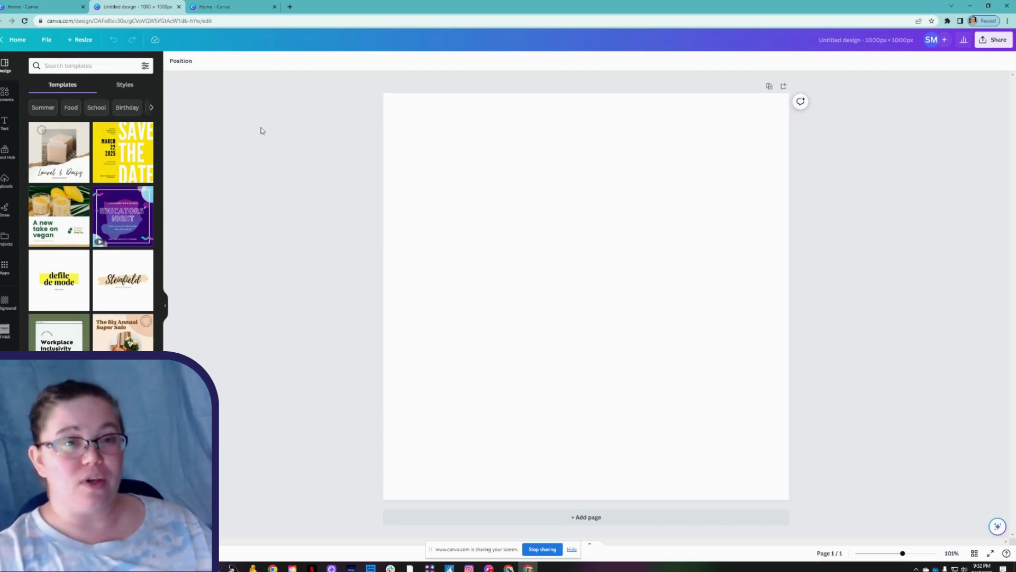
click(7, 181)
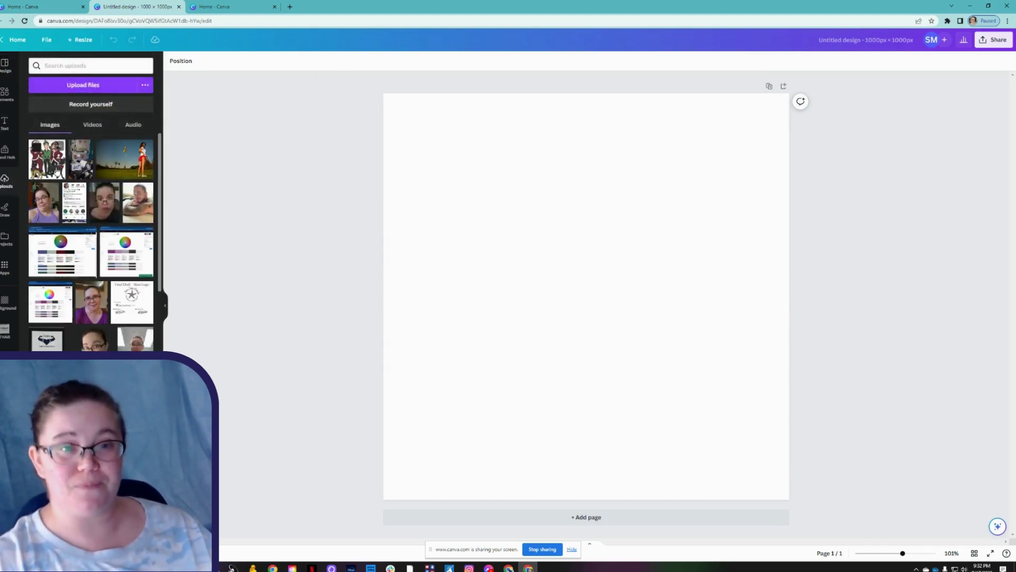
click(57, 171)
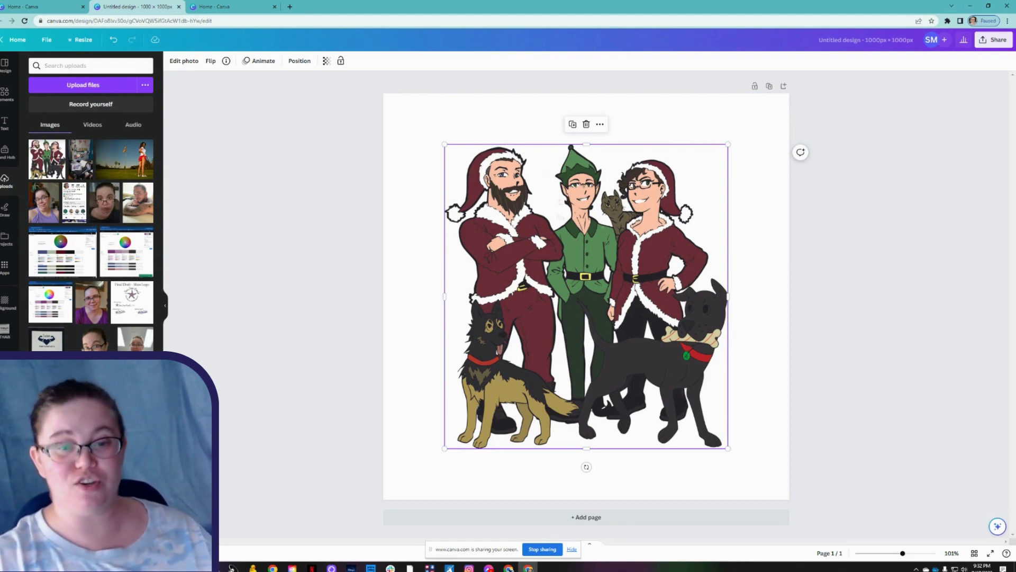
key(alt+Tab)
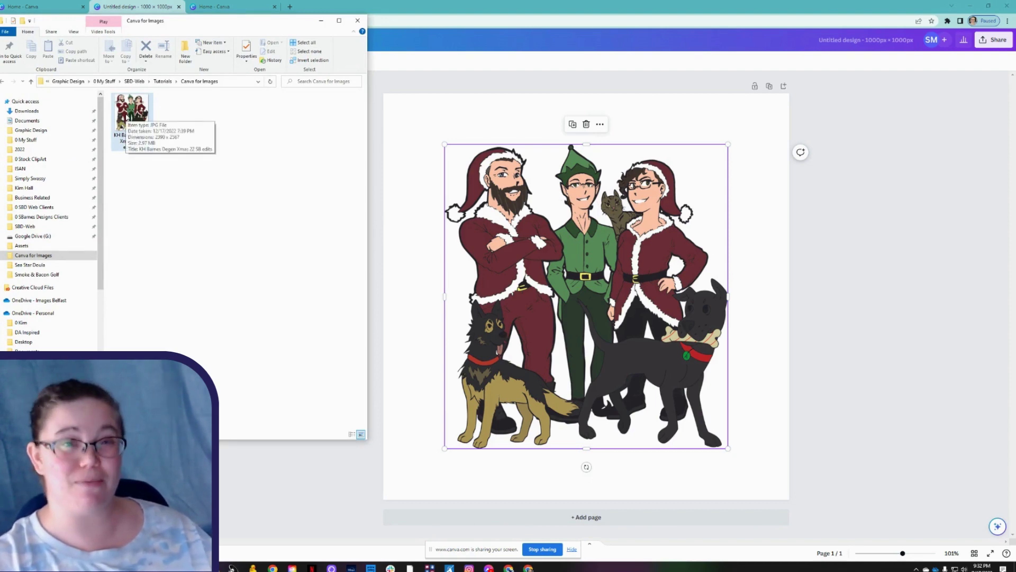
click(581, 283)
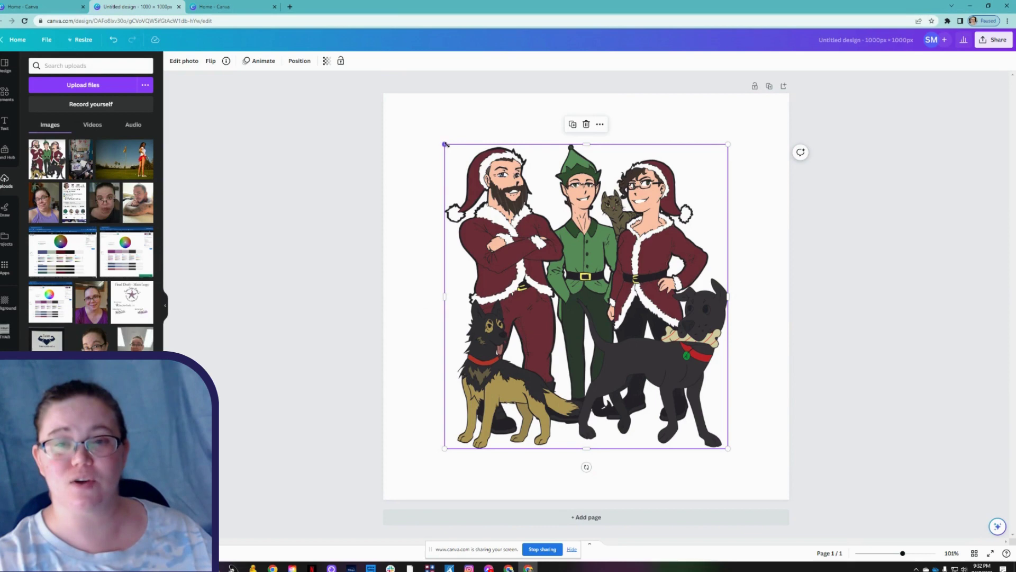
Enlarge the Christmas illustration to about 749 × 818.1 px.
drag(445, 144, 427, 107)
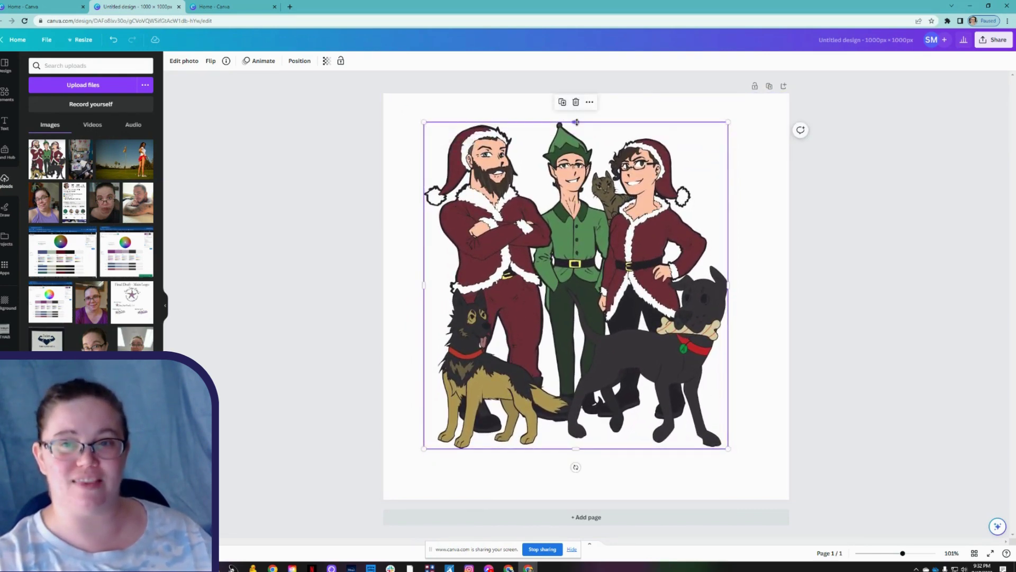
drag(577, 119, 576, 144)
drag(577, 127, 578, 116)
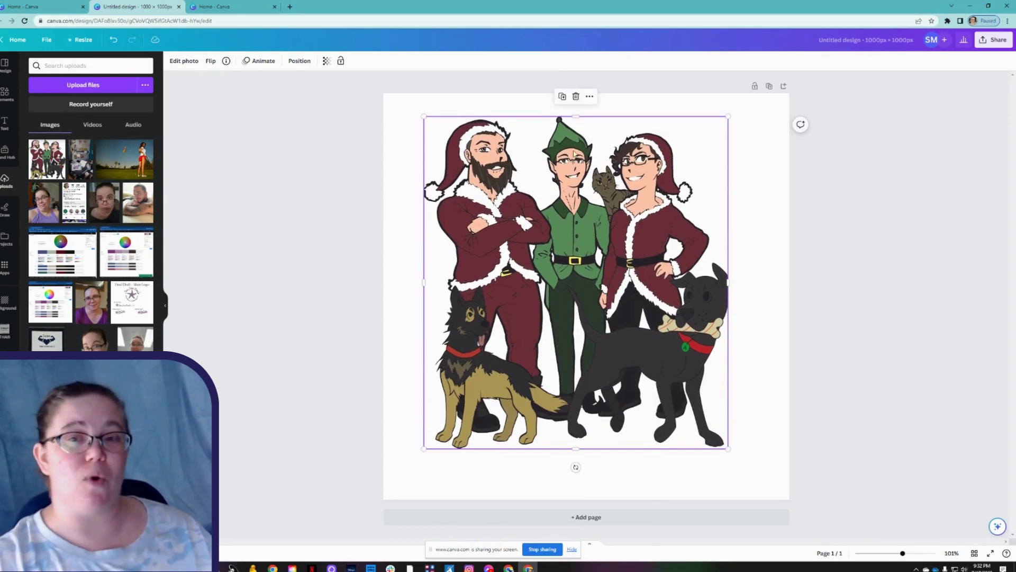
Center the illustration horizontally and vertically on the page.
click(296, 62)
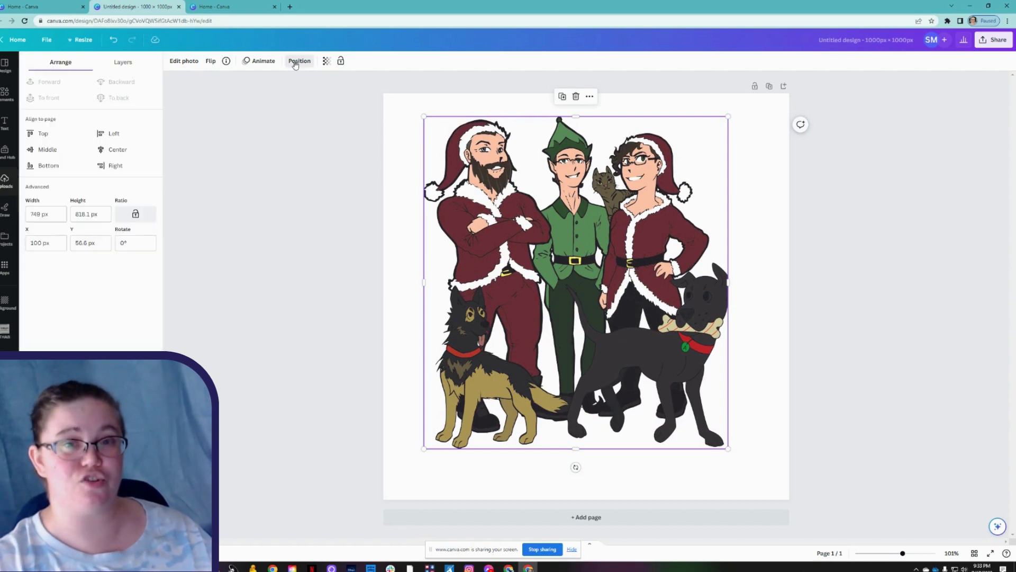
click(120, 149)
click(45, 149)
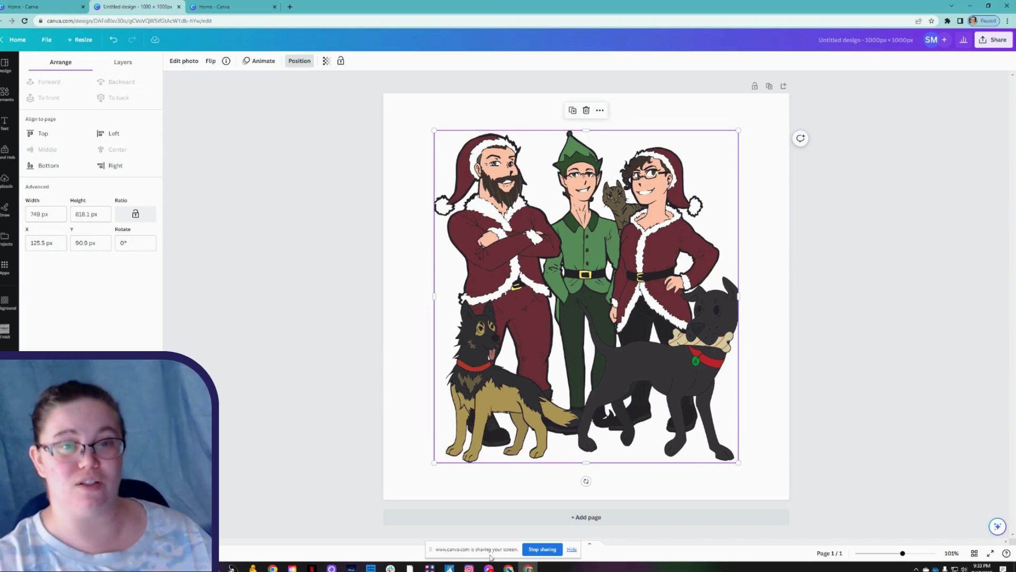
click(271, 307)
click(279, 303)
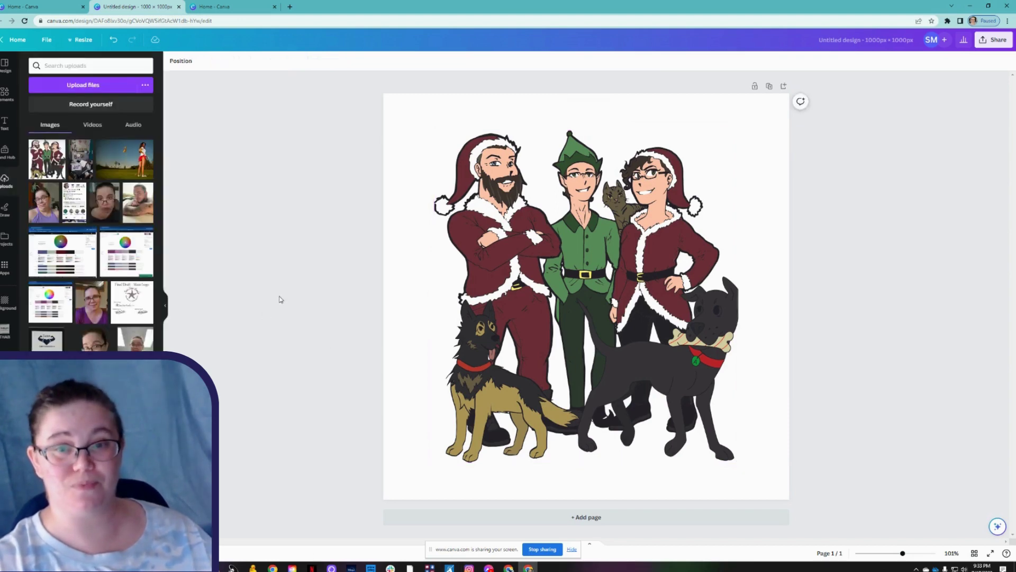
Replace the design title with 'Image Size Tut Canva'.
click(866, 40)
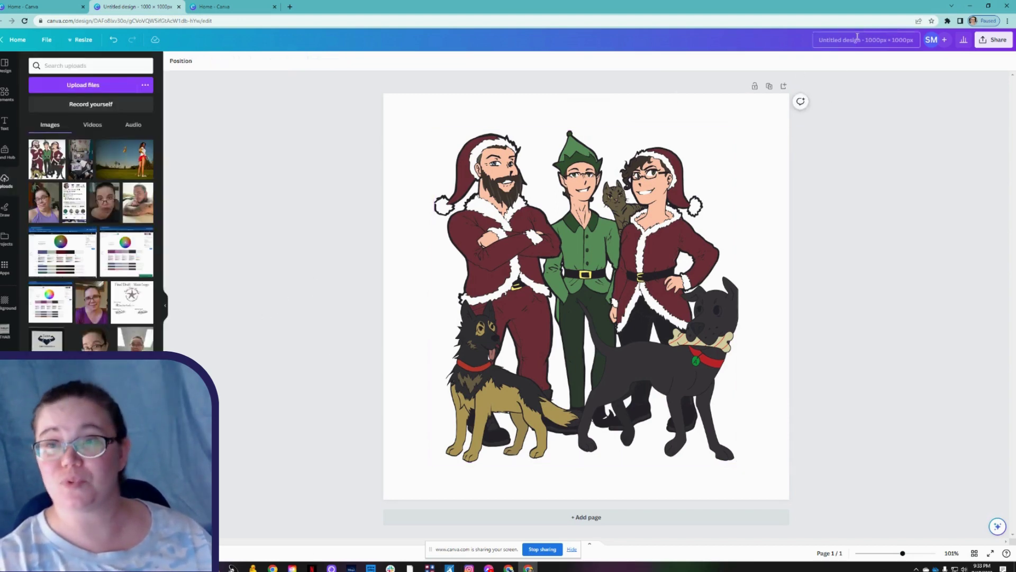
key(BackSpace)
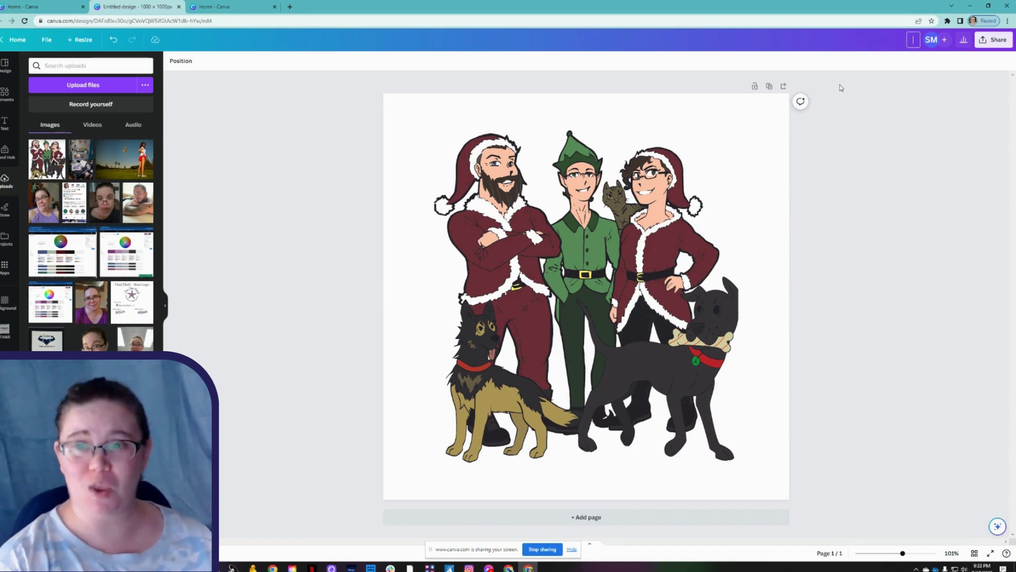
text(Canva)
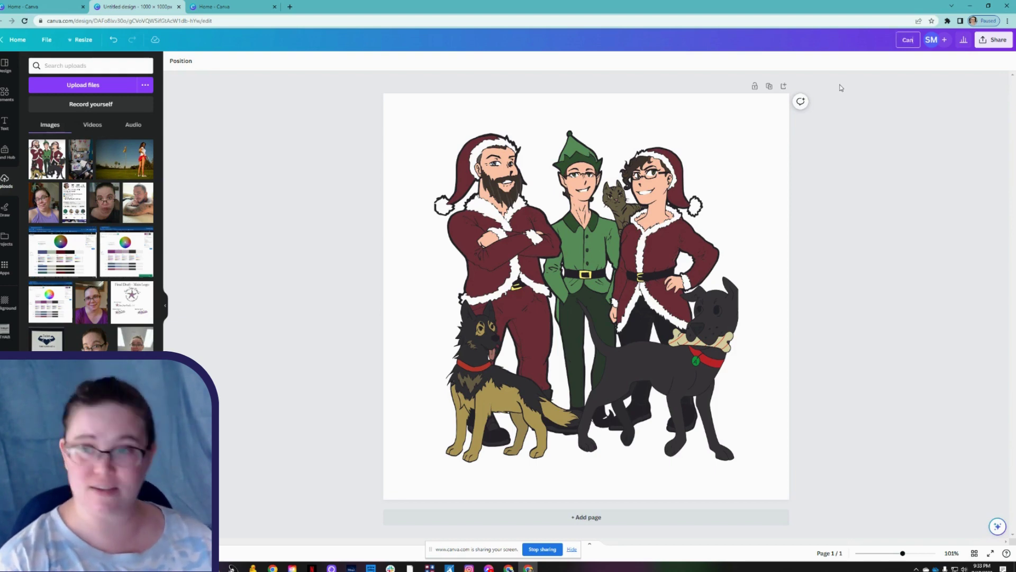
key(BackSpace)
key(BackSpace)
key(BackSpace)
key(BackSpace)
key(BackSpace)
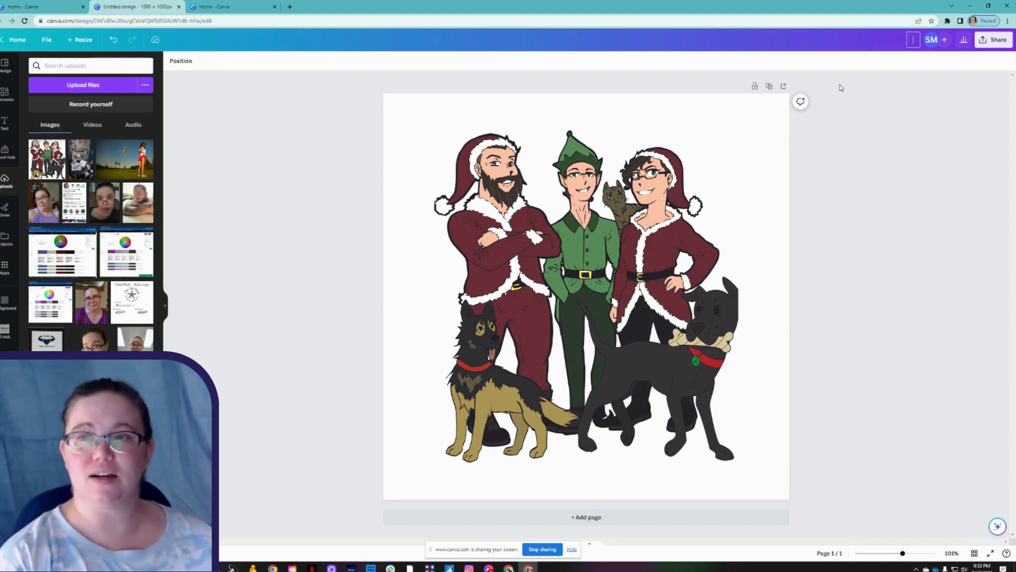
text(Image Size Tut)
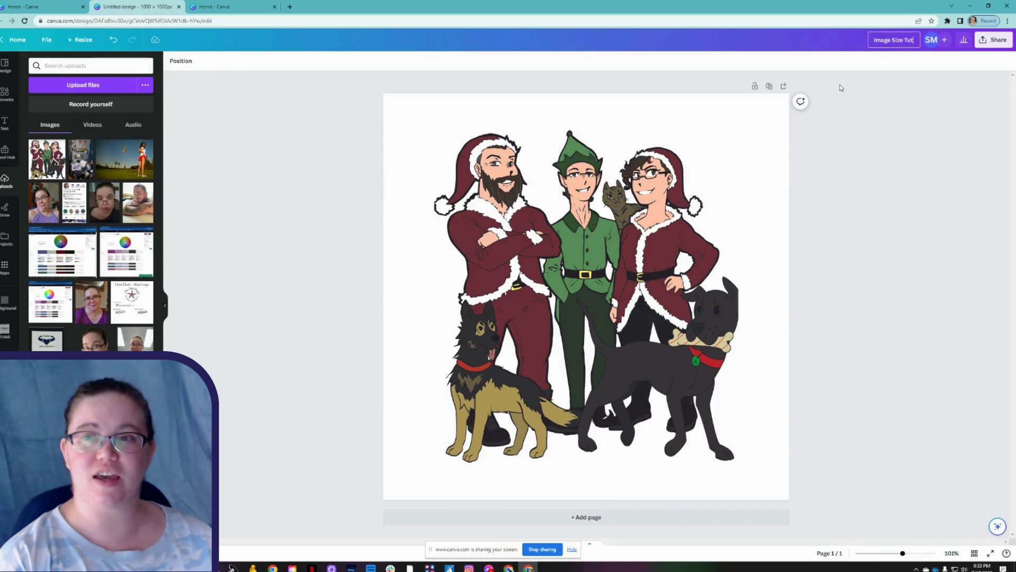
text( Canva)
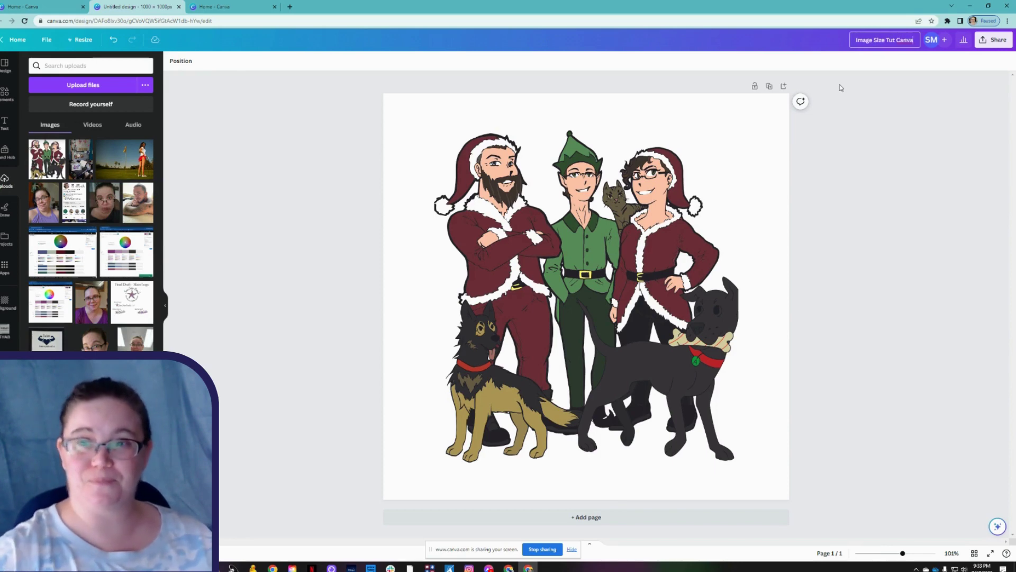
key(Return)
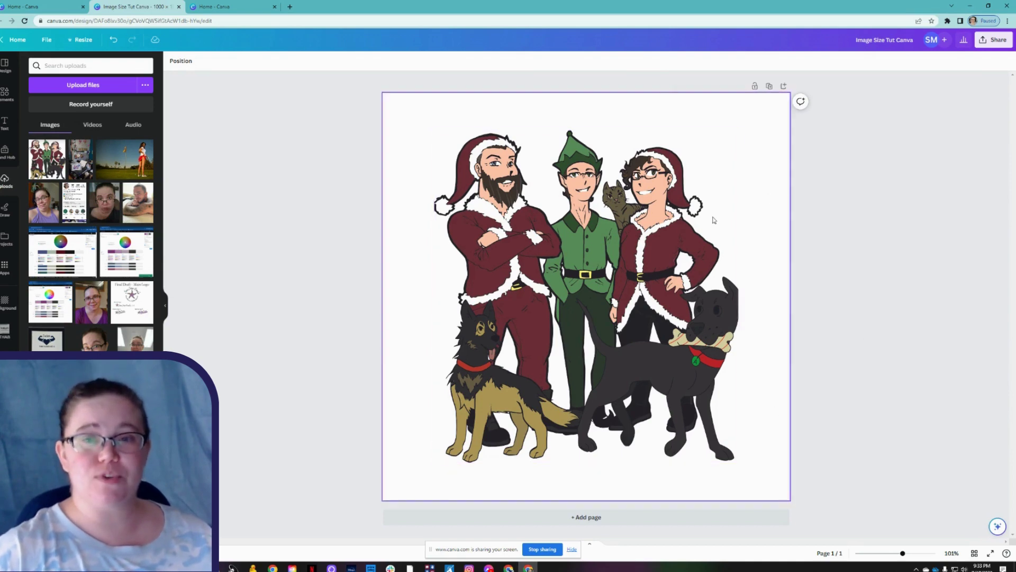
Export the design from Share > Download as a JPG at quality 80, 1000 × 1000 px.
click(1003, 43)
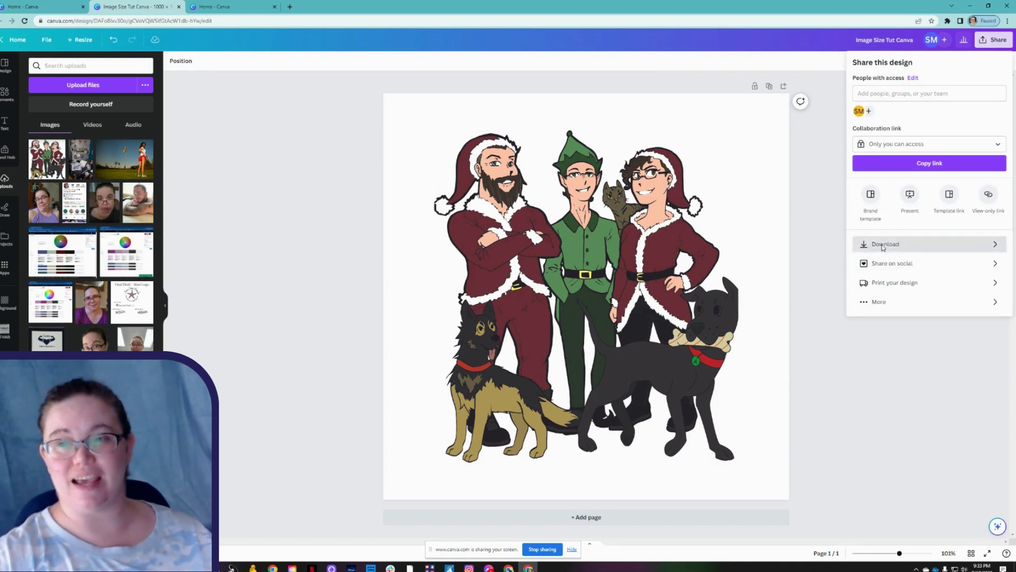
click(882, 245)
click(905, 98)
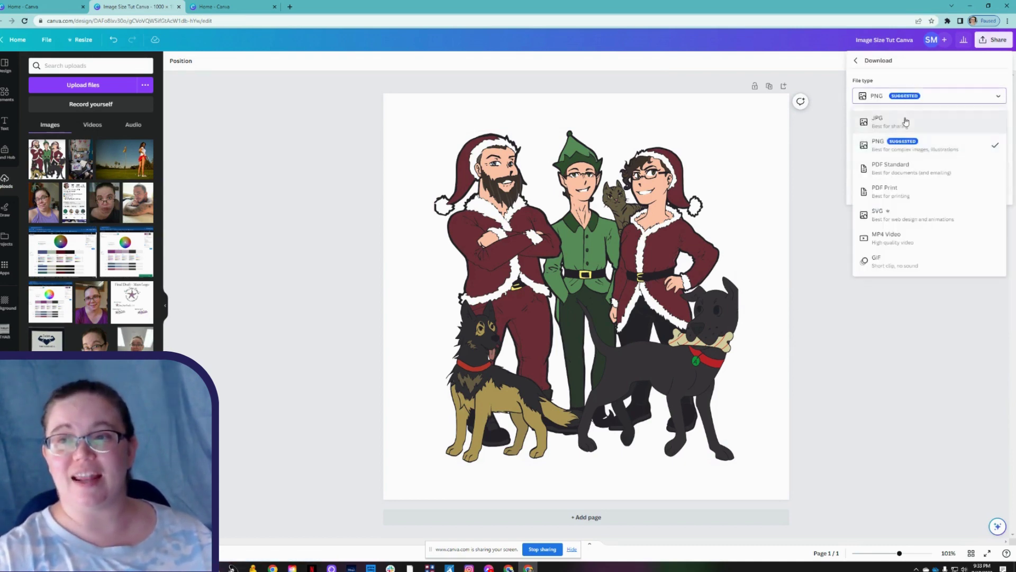
click(906, 112)
click(905, 98)
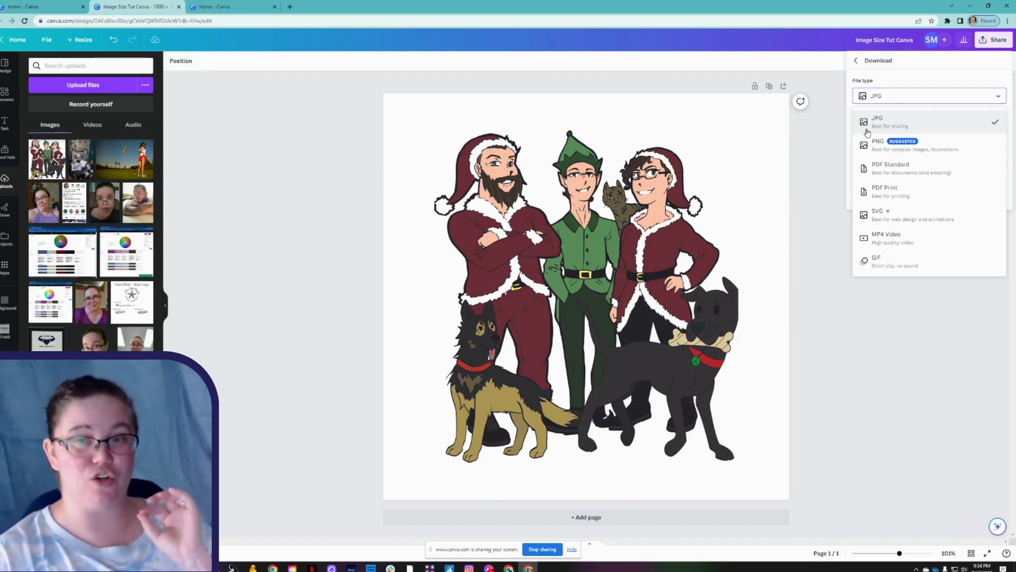
click(879, 131)
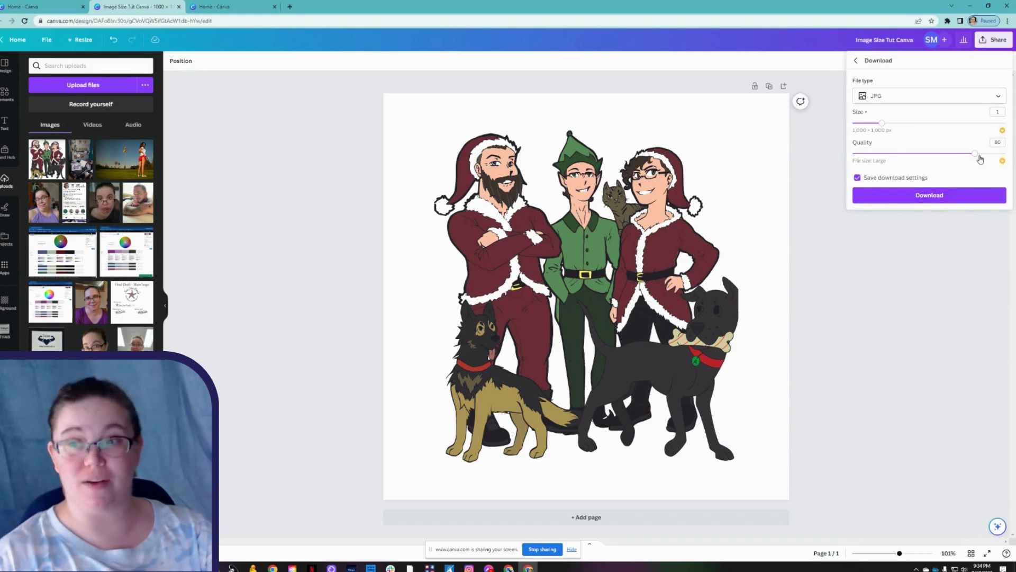
drag(978, 154, 953, 154)
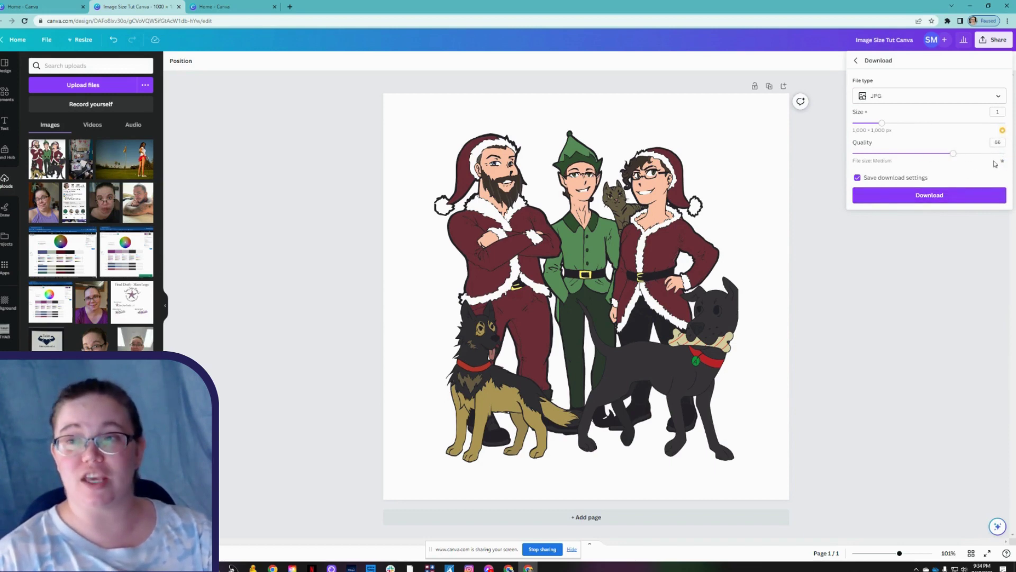
click(975, 154)
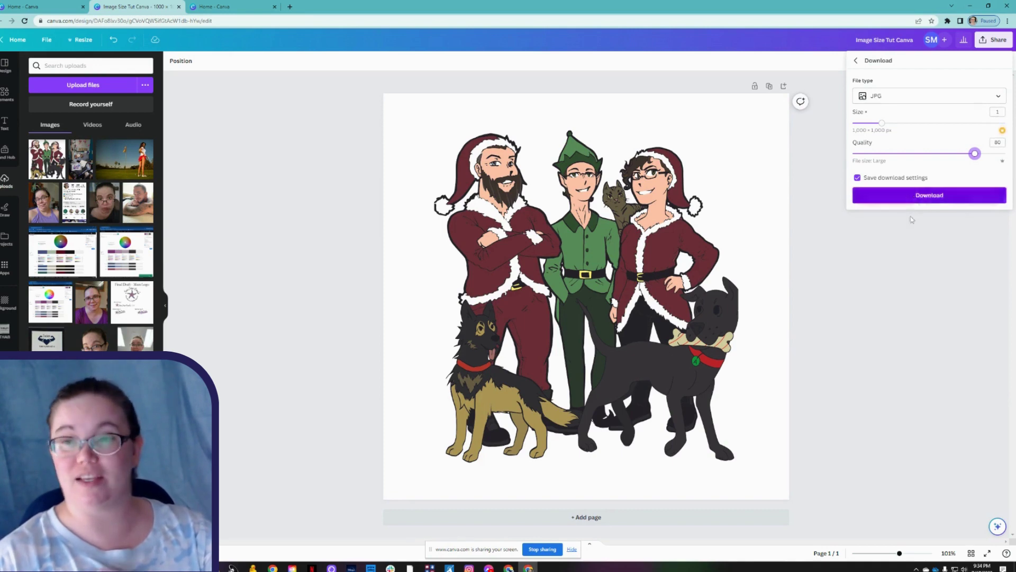
click(928, 200)
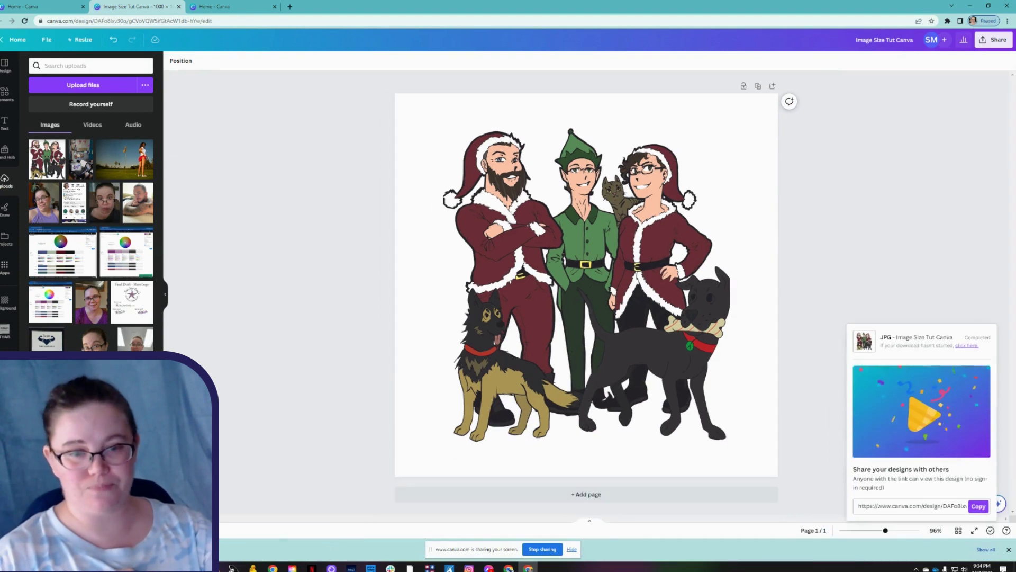
Open File Explorer's Downloads folder and check the dimensions of Image Size Tut Canva.jpg.
key(alt+Tab)
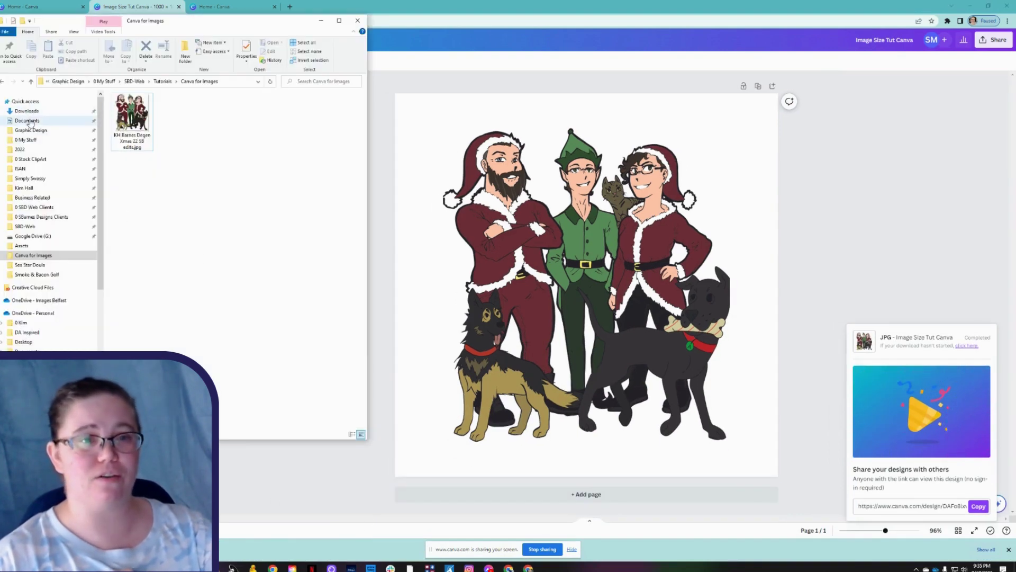
click(132, 117)
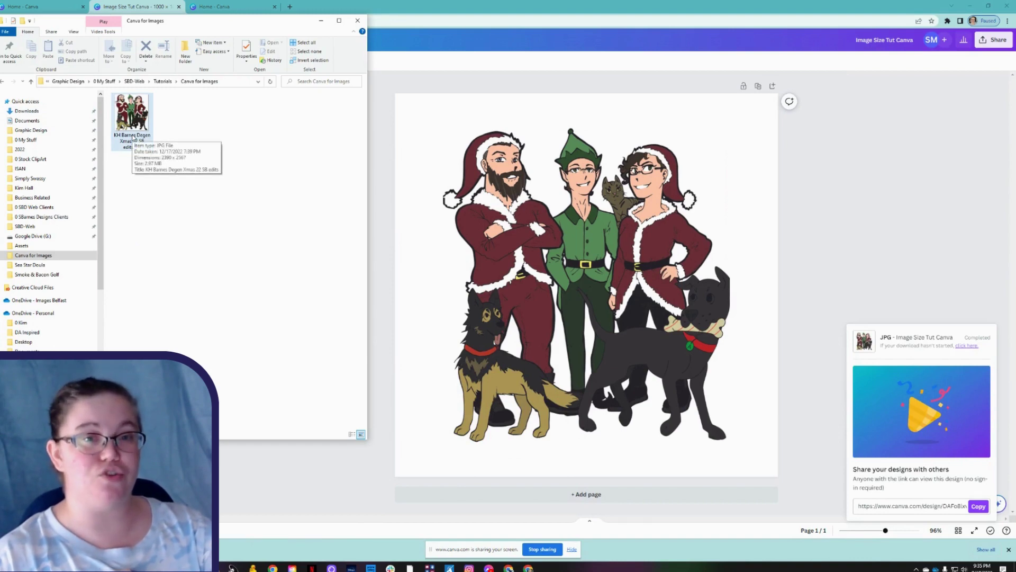
click(55, 115)
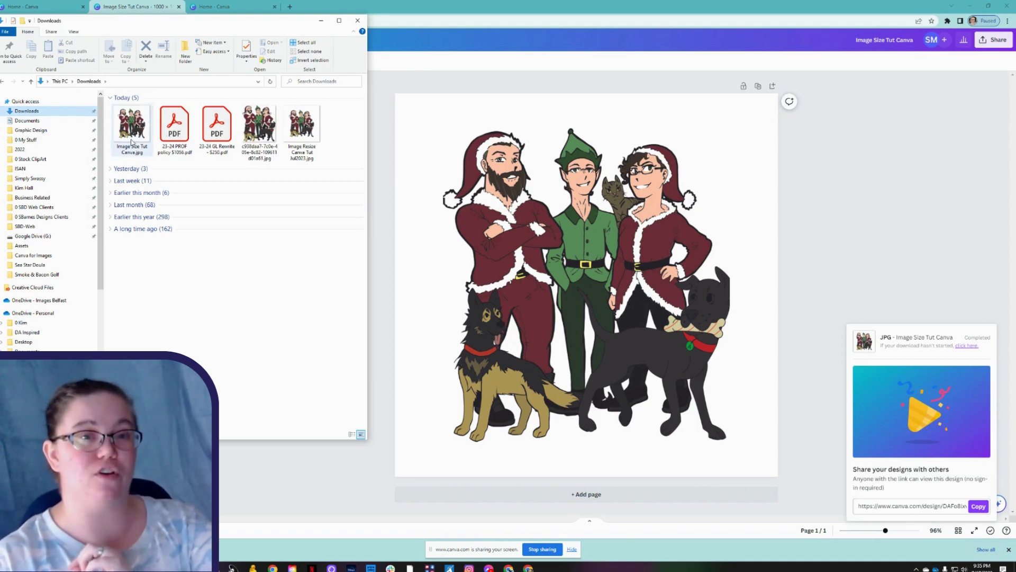
mouse_move(132, 139)
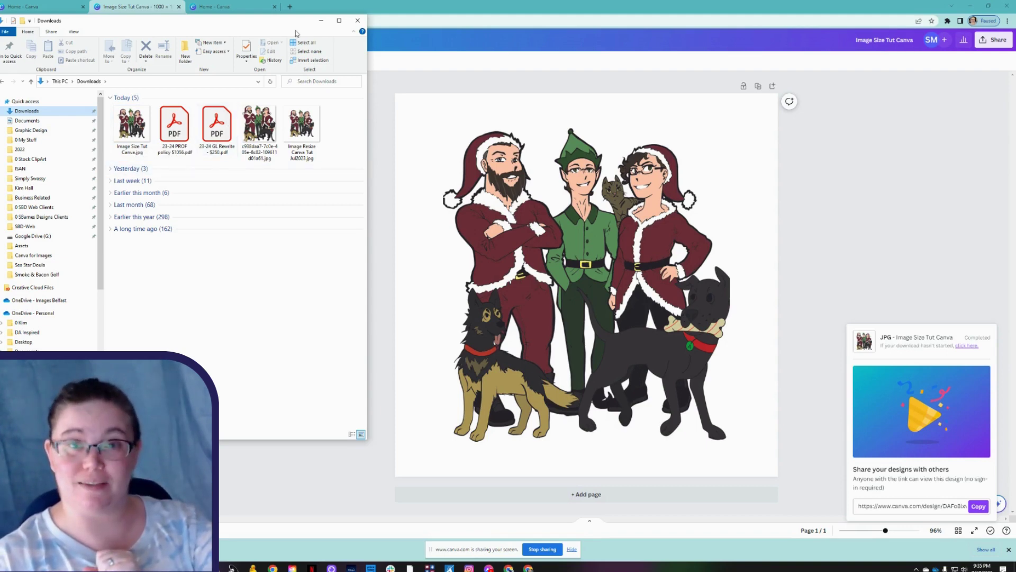
Return to the Canva design with File Explorer minimized and Chrome's download notice closed.
click(320, 21)
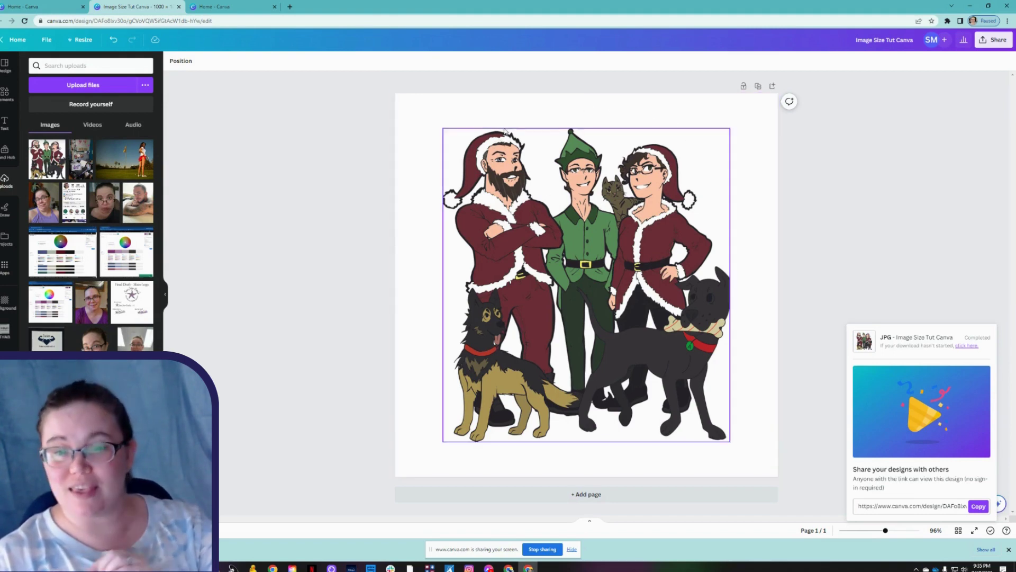
right_click(437, 132)
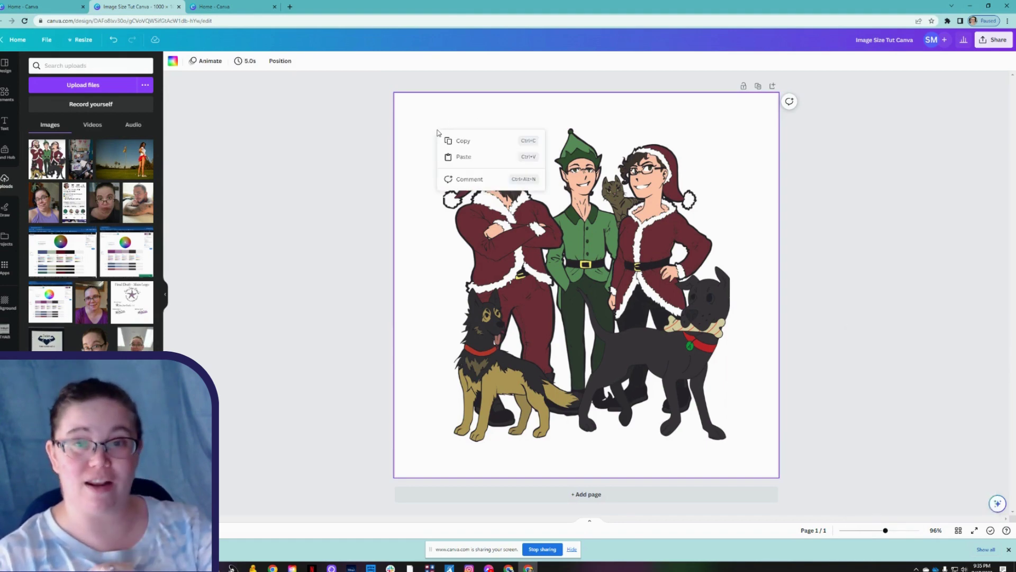
click(404, 181)
right_click(340, 202)
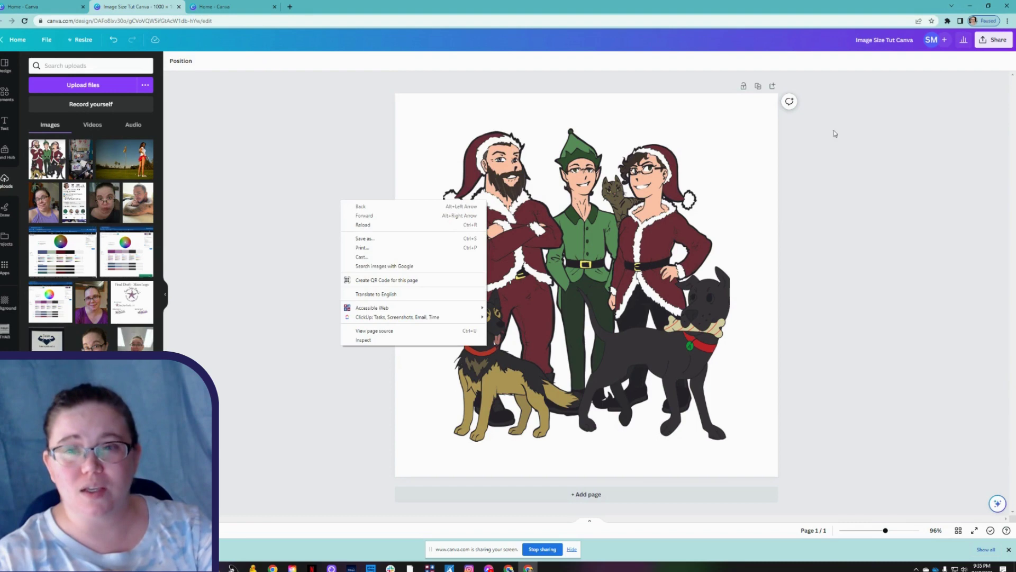
click(861, 153)
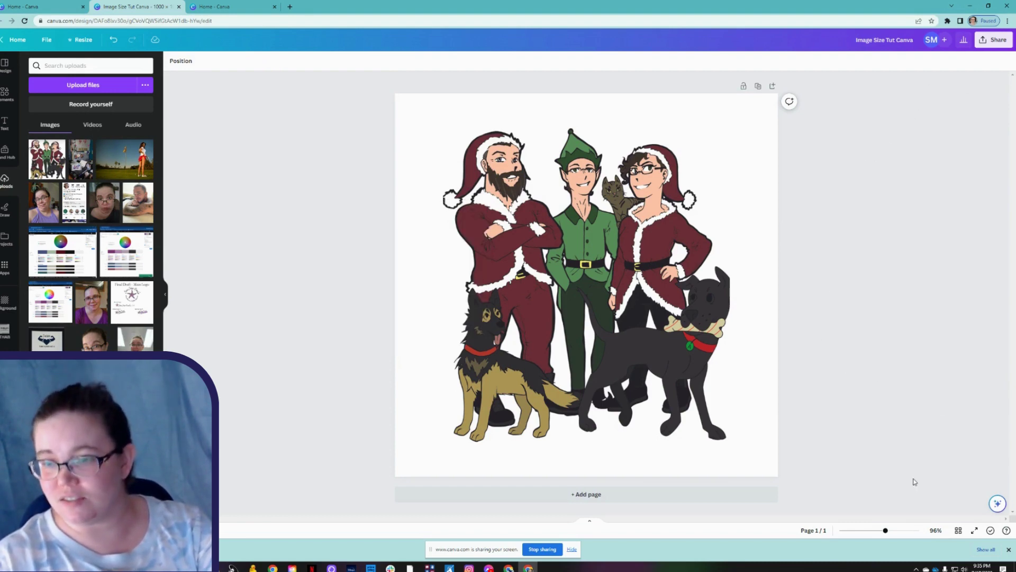
click(1008, 551)
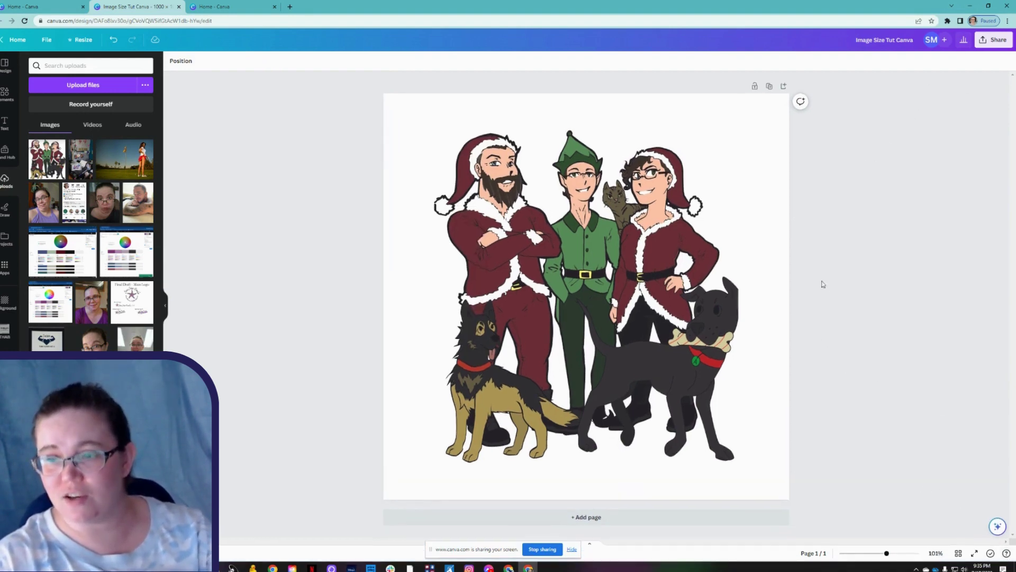
click(416, 118)
right_click(416, 118)
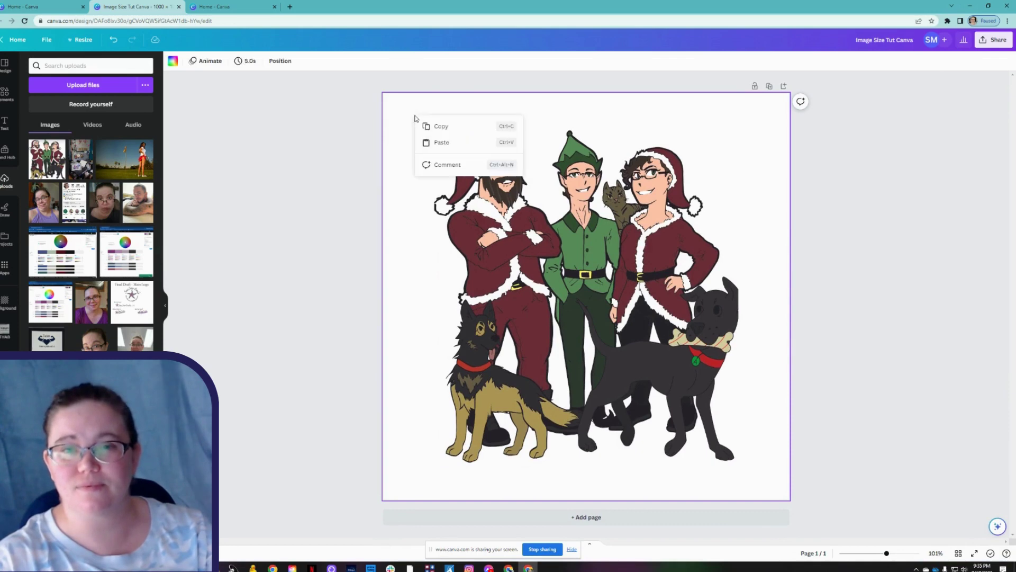
click(859, 157)
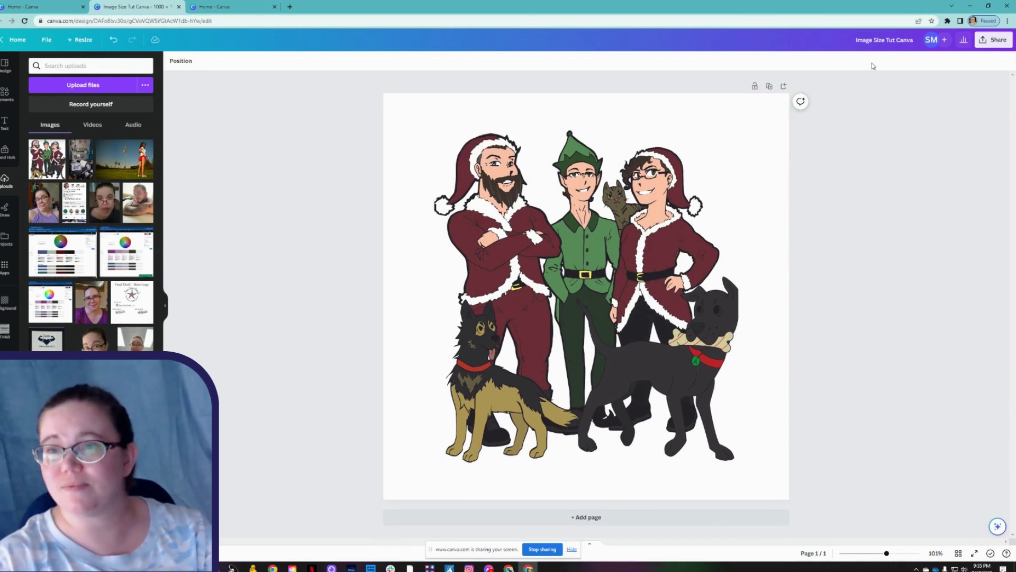
click(998, 40)
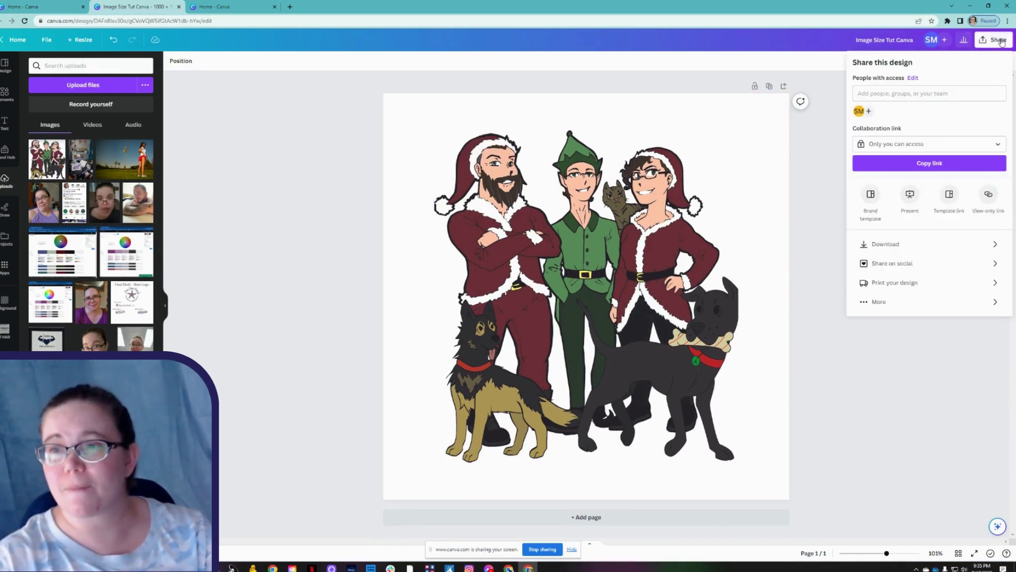
click(883, 306)
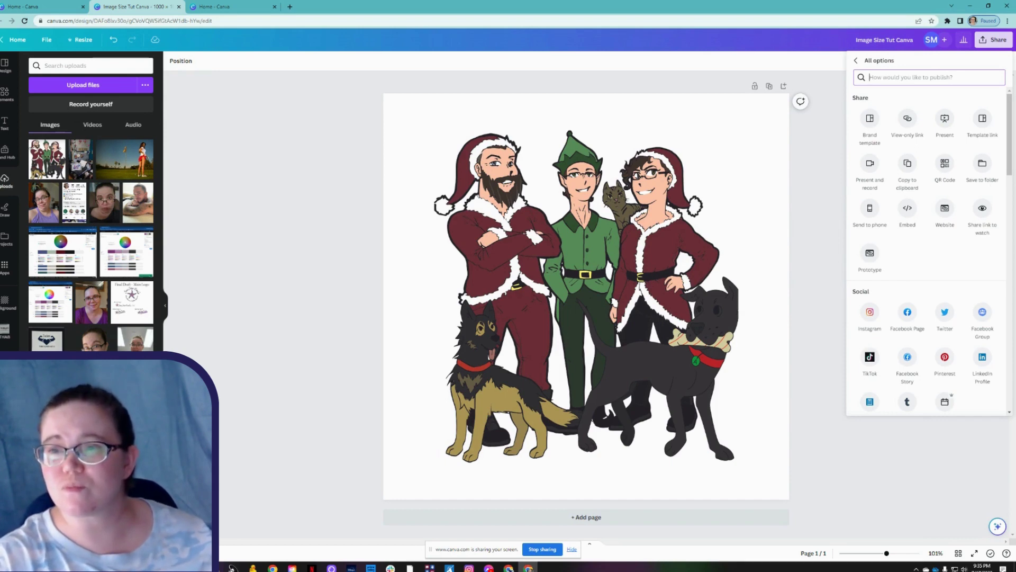
key(Escape)
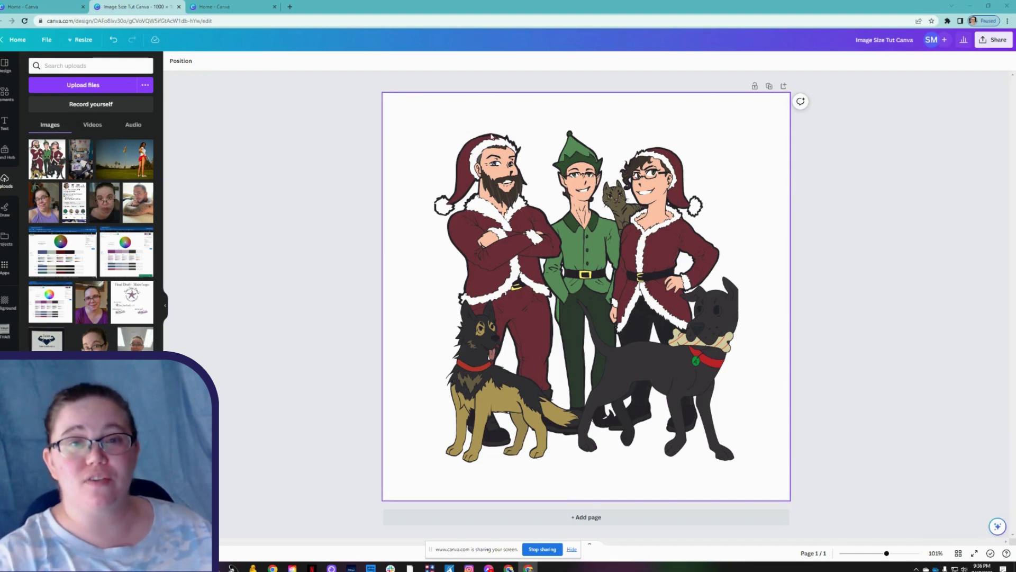
Select the Christmas illustration and show its More actions menu.
right_click(411, 120)
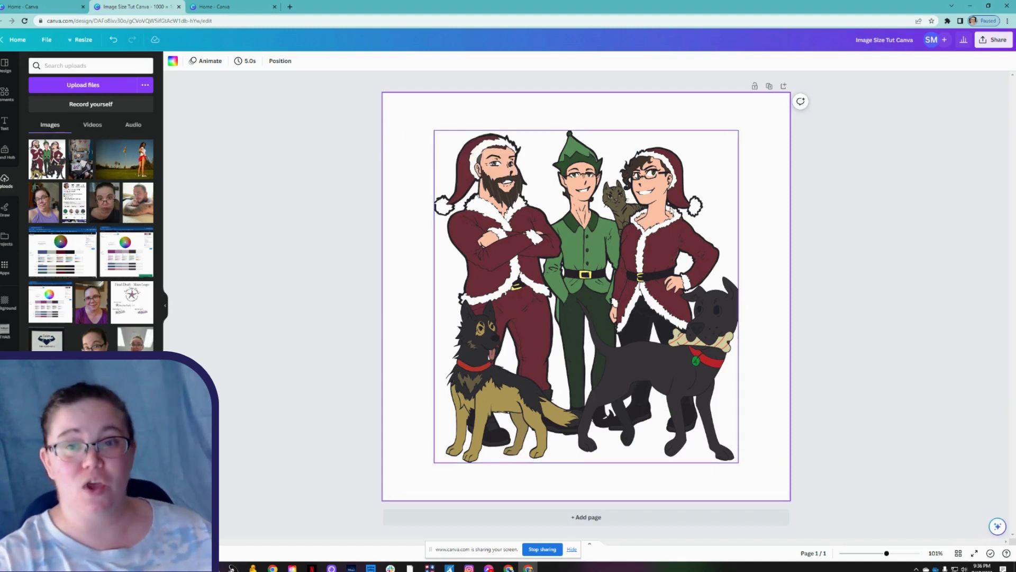
click(614, 139)
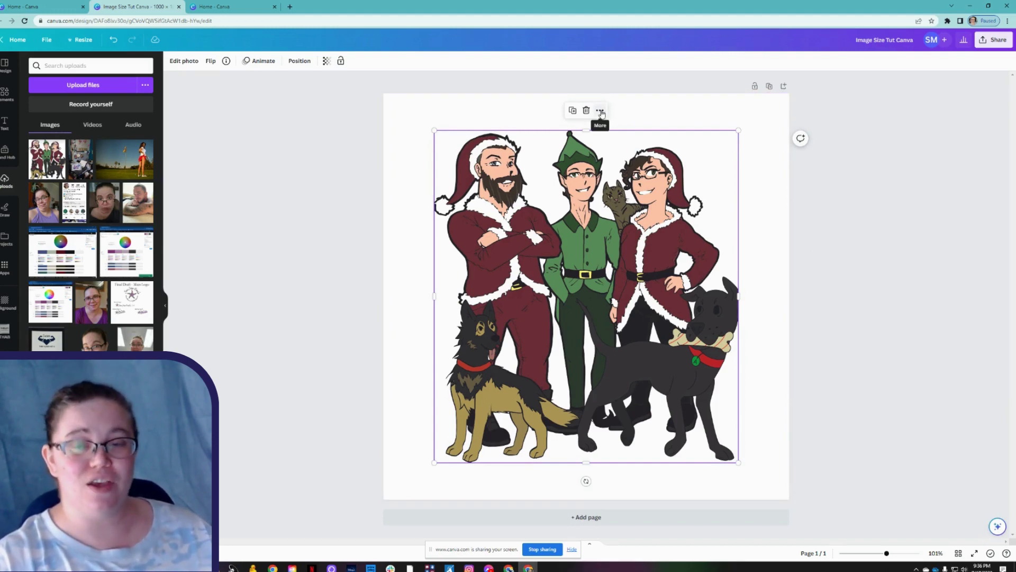
click(601, 111)
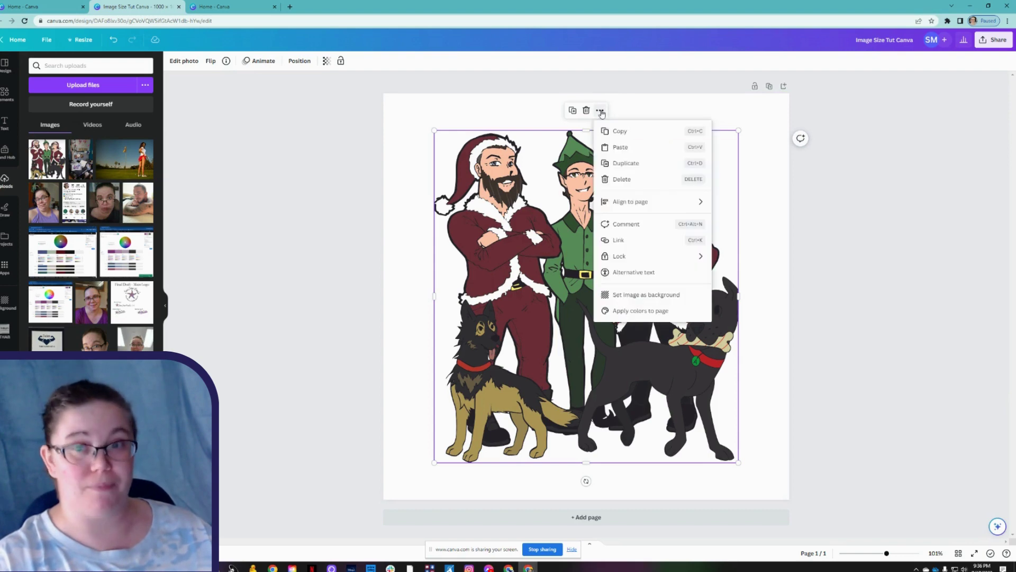
Save alt text 'Caricatures of 3 adults, 2 dogs, and a cat in Christmas attire.' plus an artist credit.
click(631, 273)
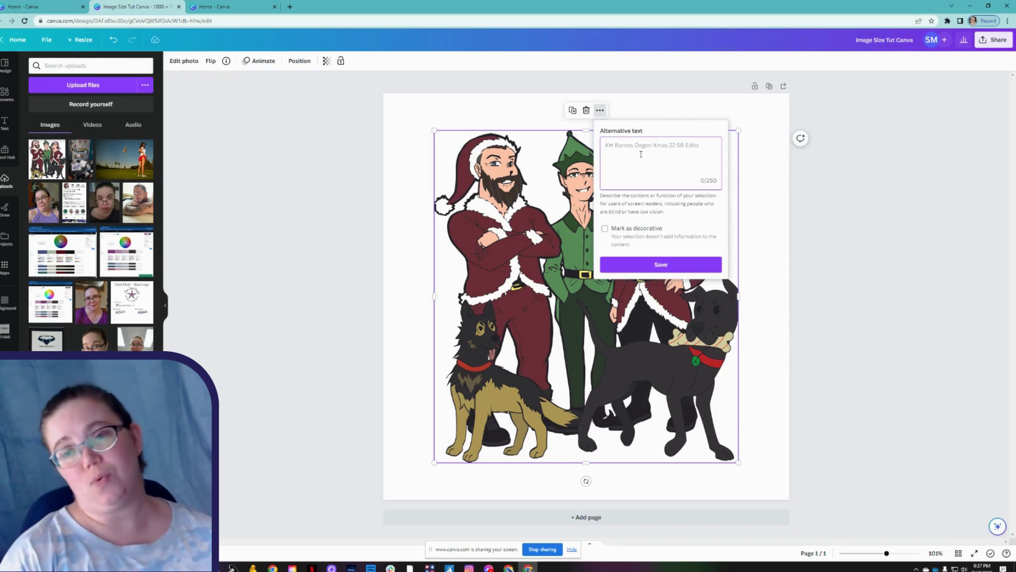
text(Caricatures)
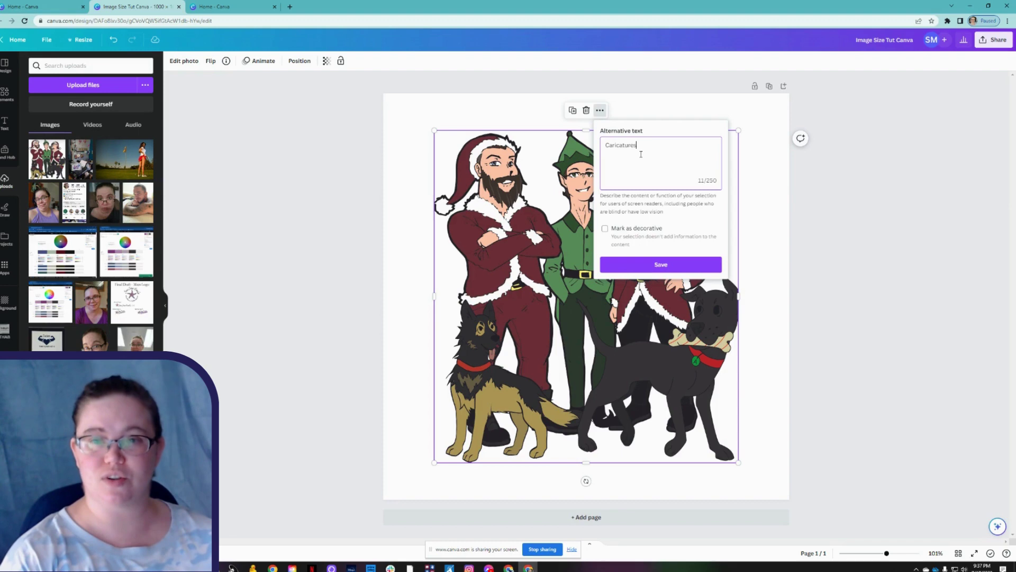
text(of)
key(BackSpace)
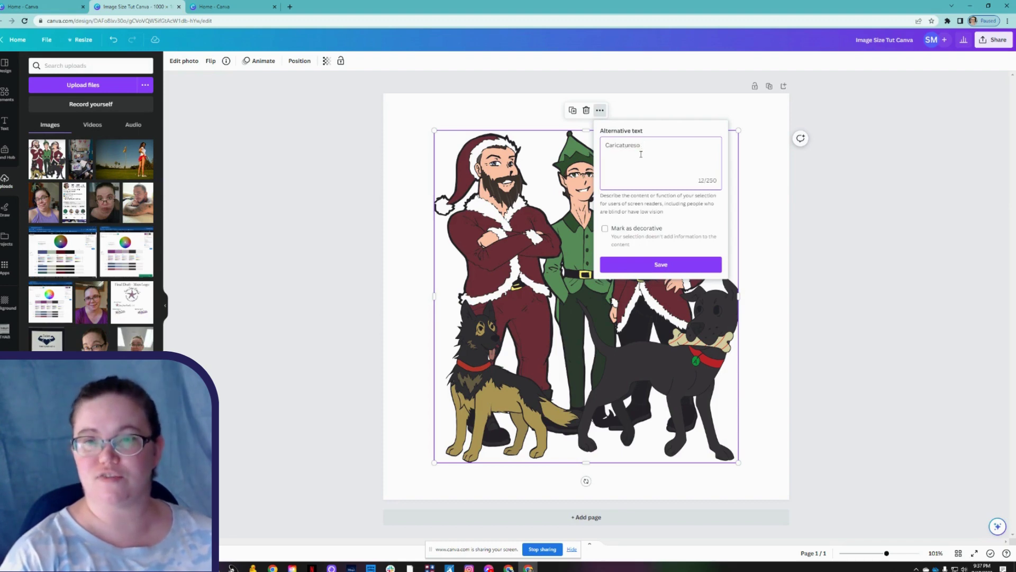
text(s )
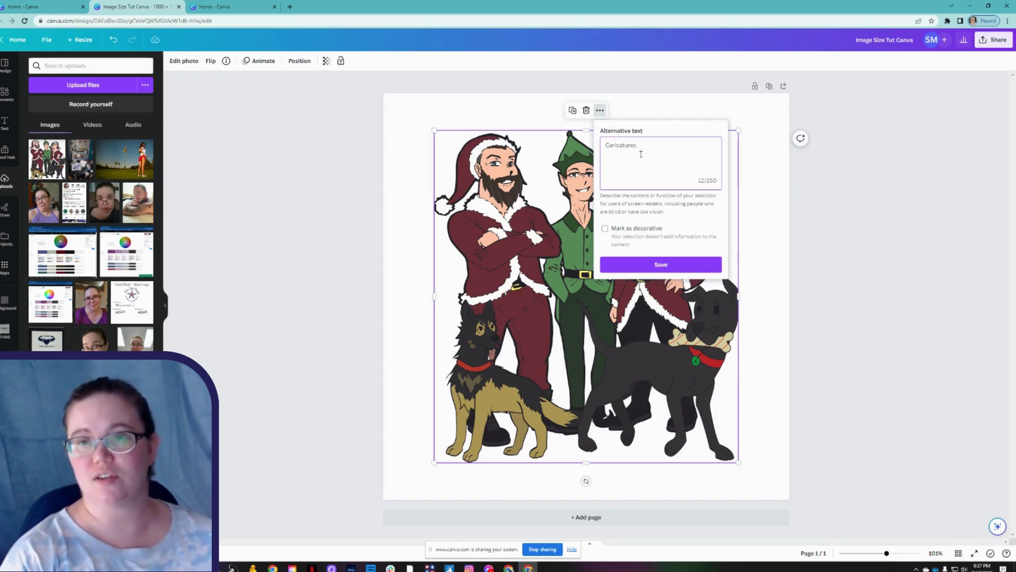
text(of 3)
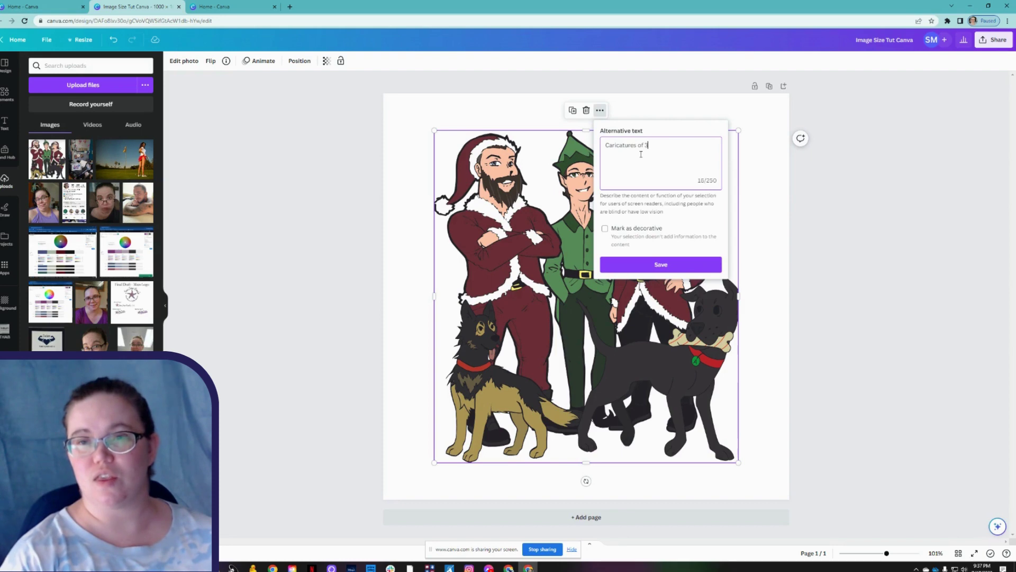
text( adults, 2 dogs, and a cat)
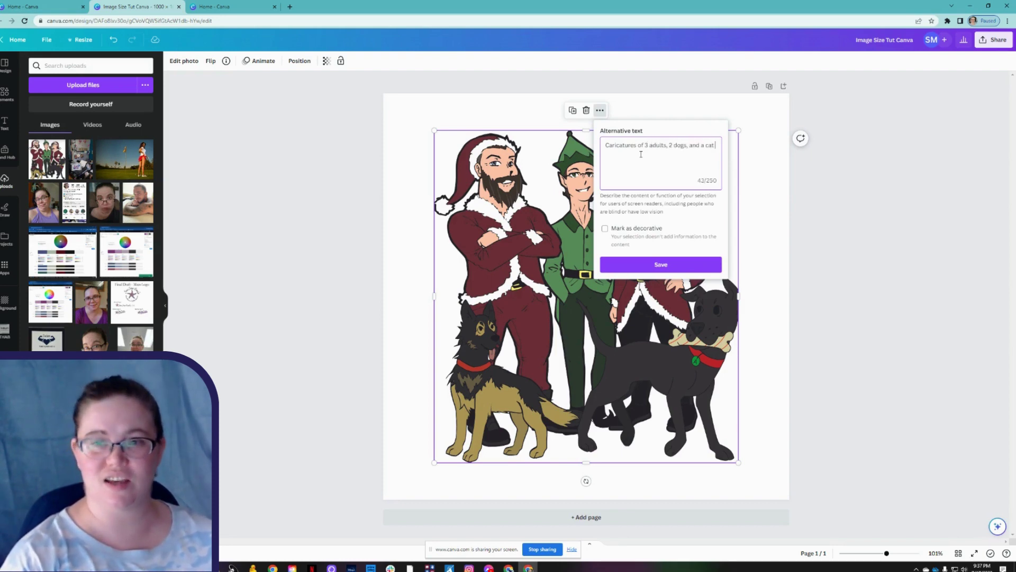
text( in Christmas)
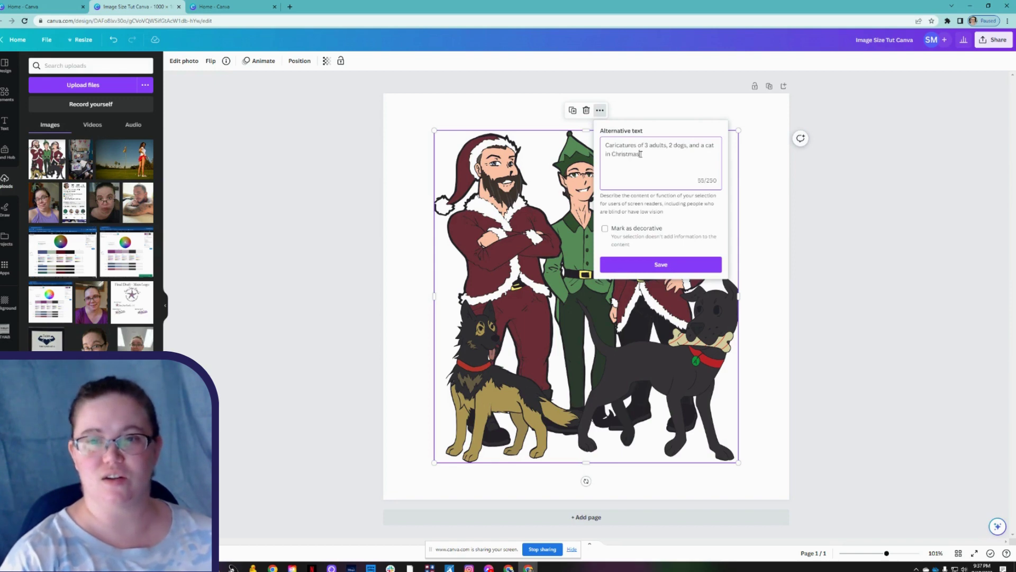
text( attire.)
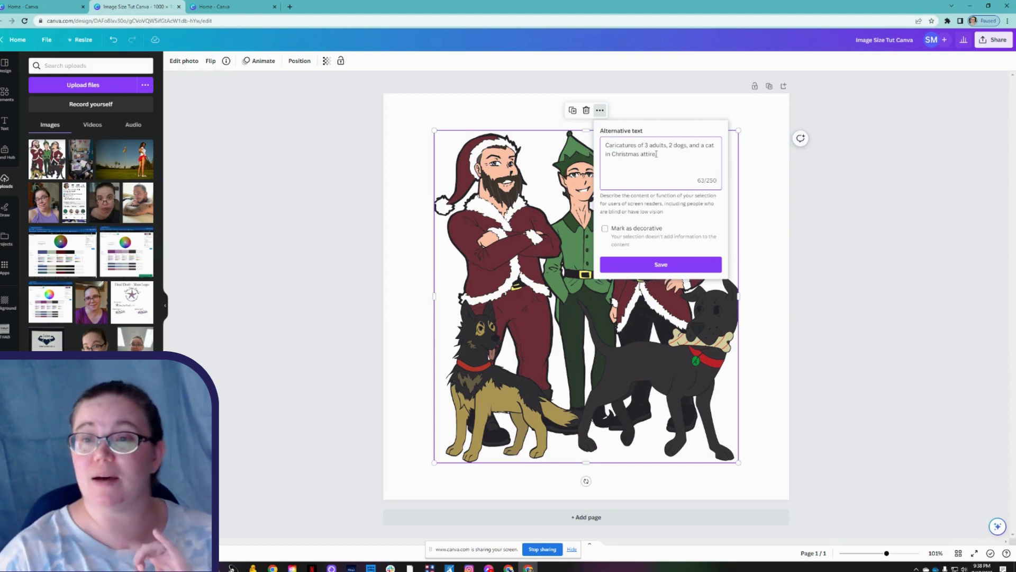
key(BackSpace)
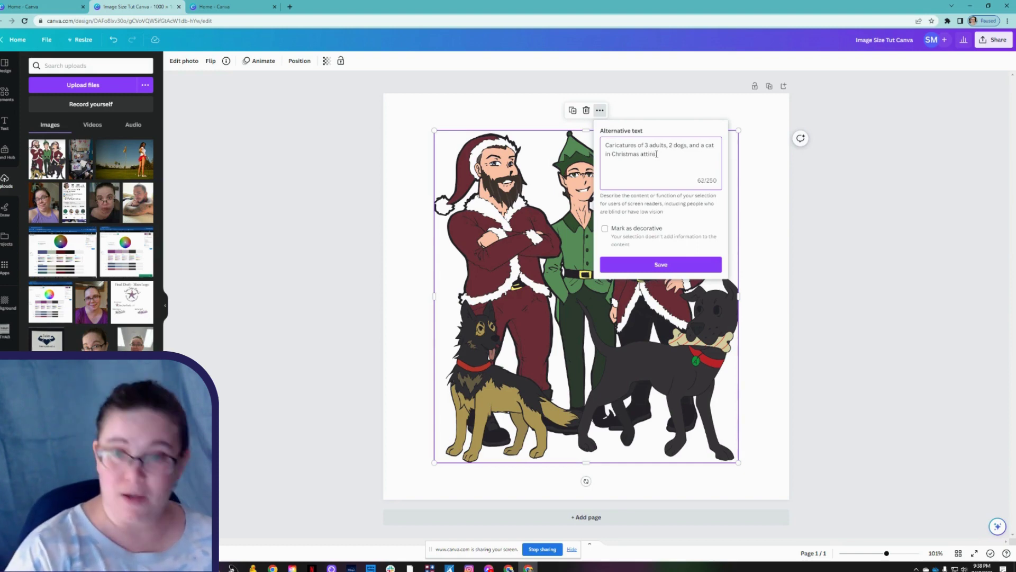
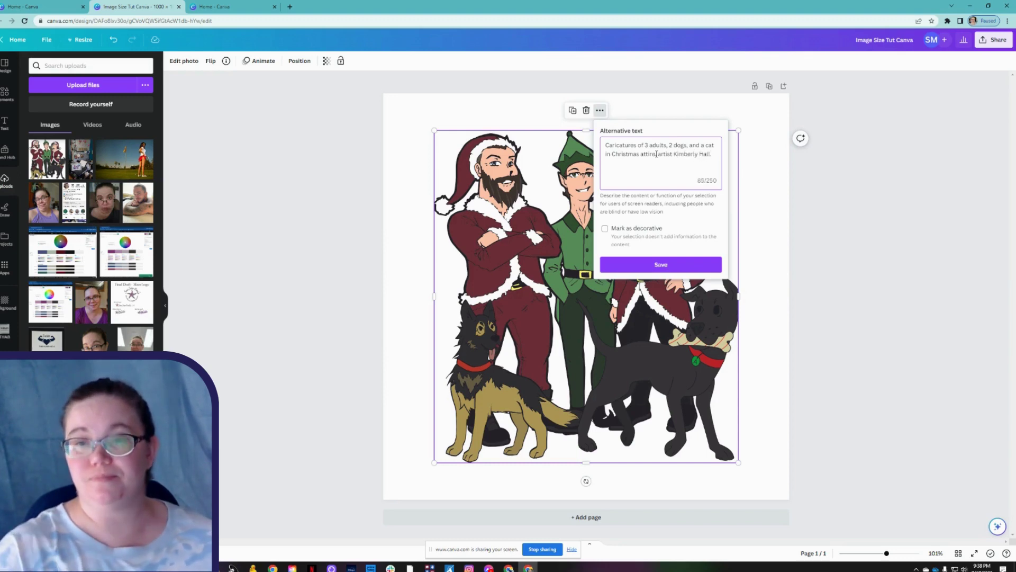
click(662, 264)
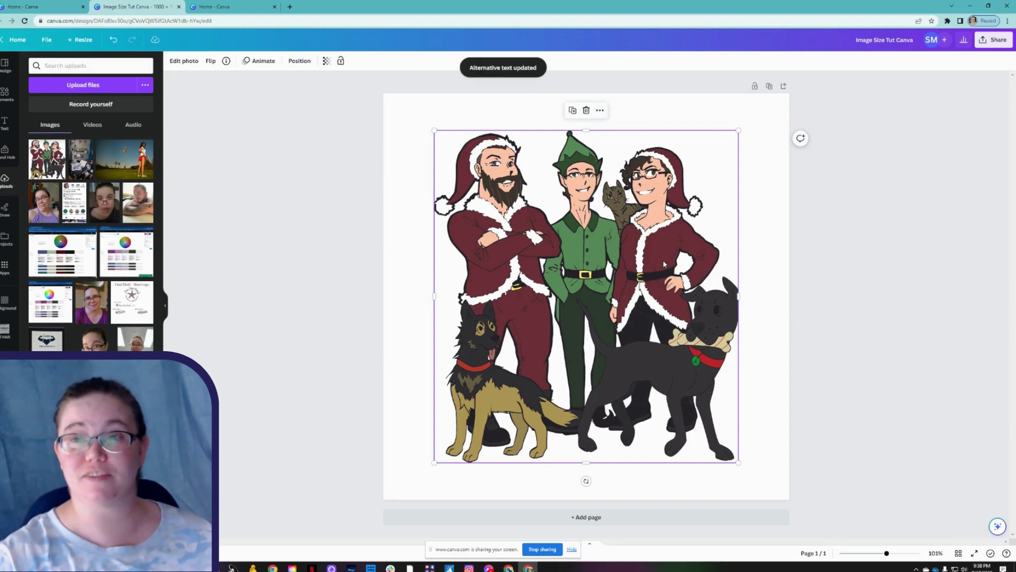
Download the design again as a JPG and locate 'Image Size Tut Canva (1).jpg' in Downloads.
click(998, 39)
click(882, 243)
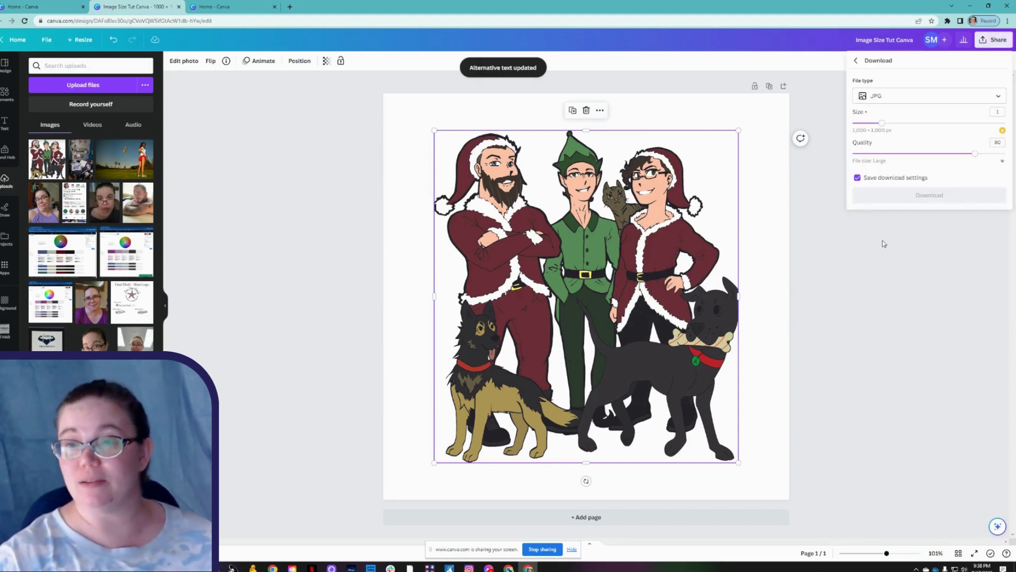
click(930, 194)
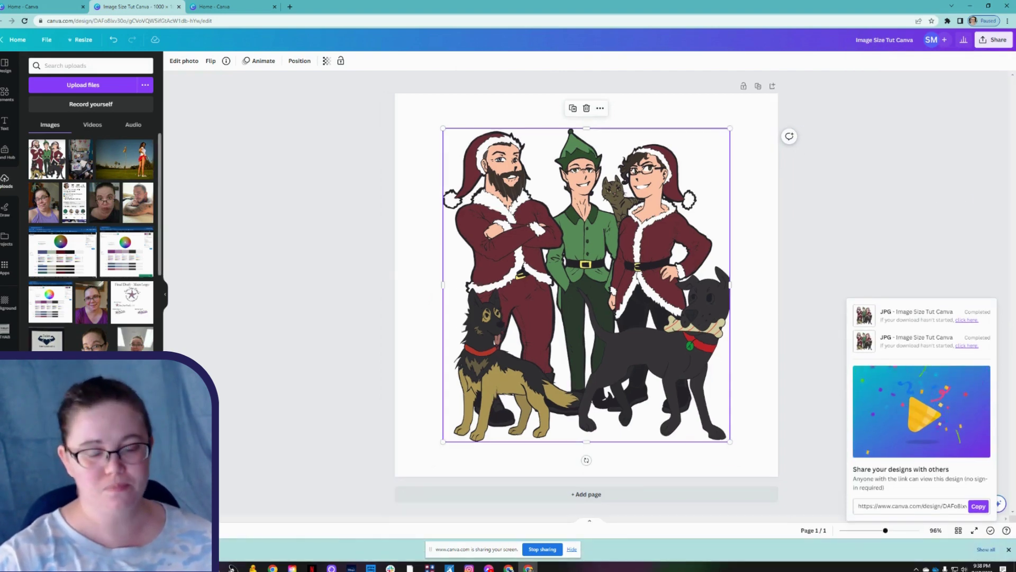
key(super+e)
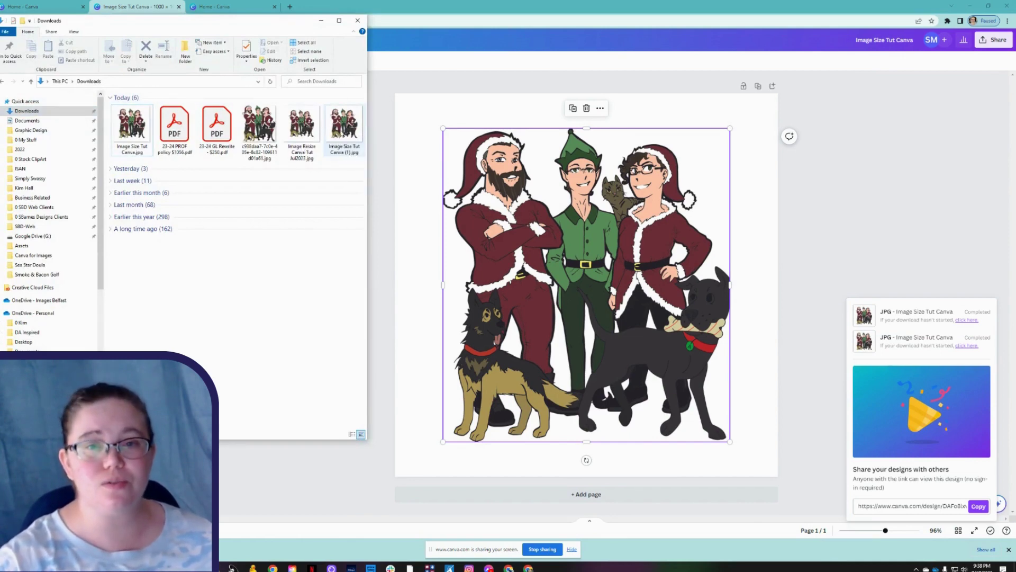
Confirm Image Size Tut Canva (1).jpg is 1000 x 1000, then minimize the Downloads window.
mouse_move(337, 137)
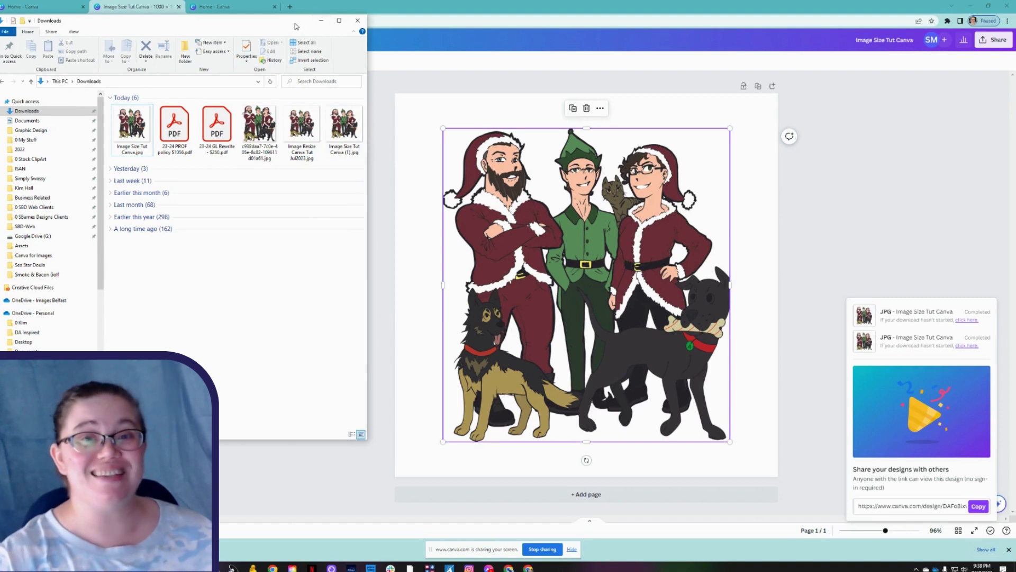
drag(303, 25, 316, 42)
click(335, 40)
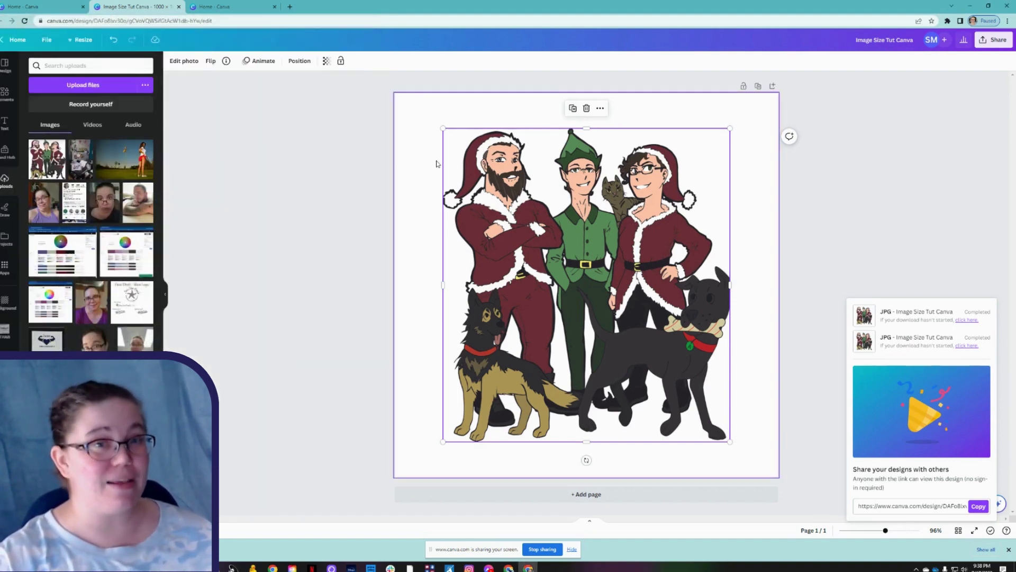
Close the download-complete panel and deselect the Christmas illustration.
click(407, 133)
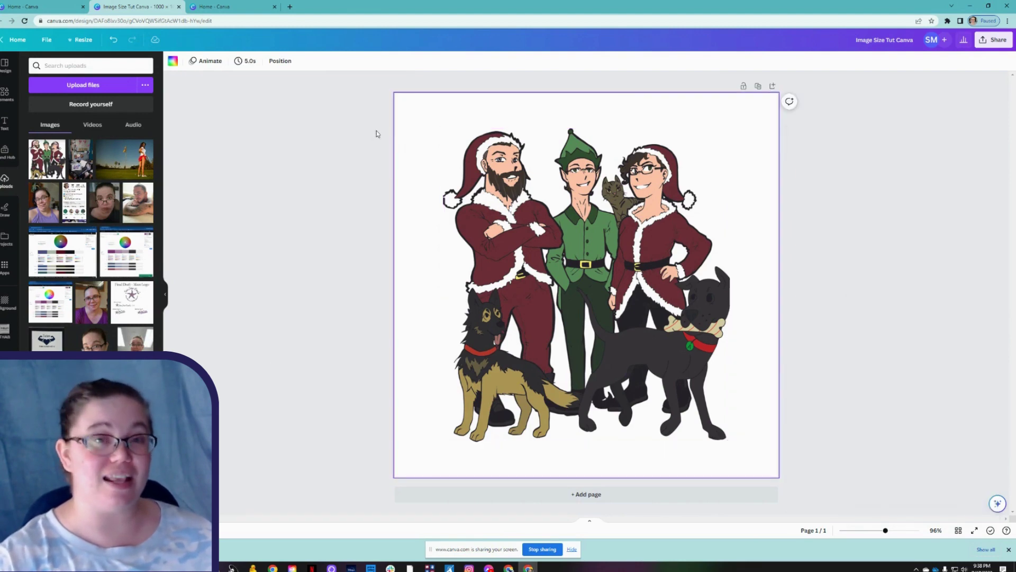